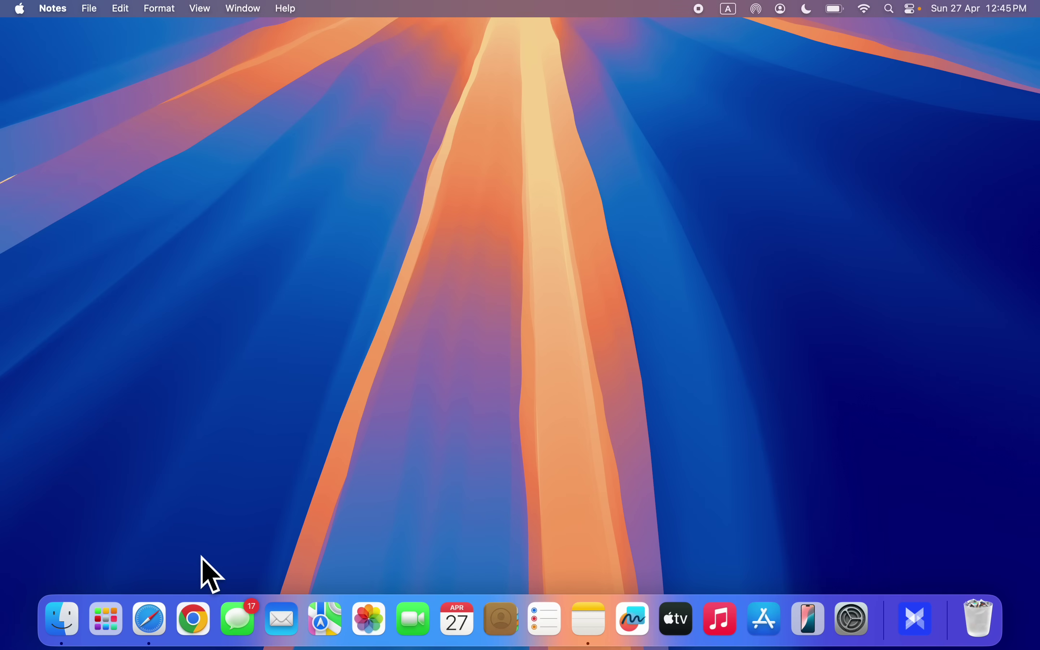
- Launch Safari and go to adspower.com
left_click(146, 636)
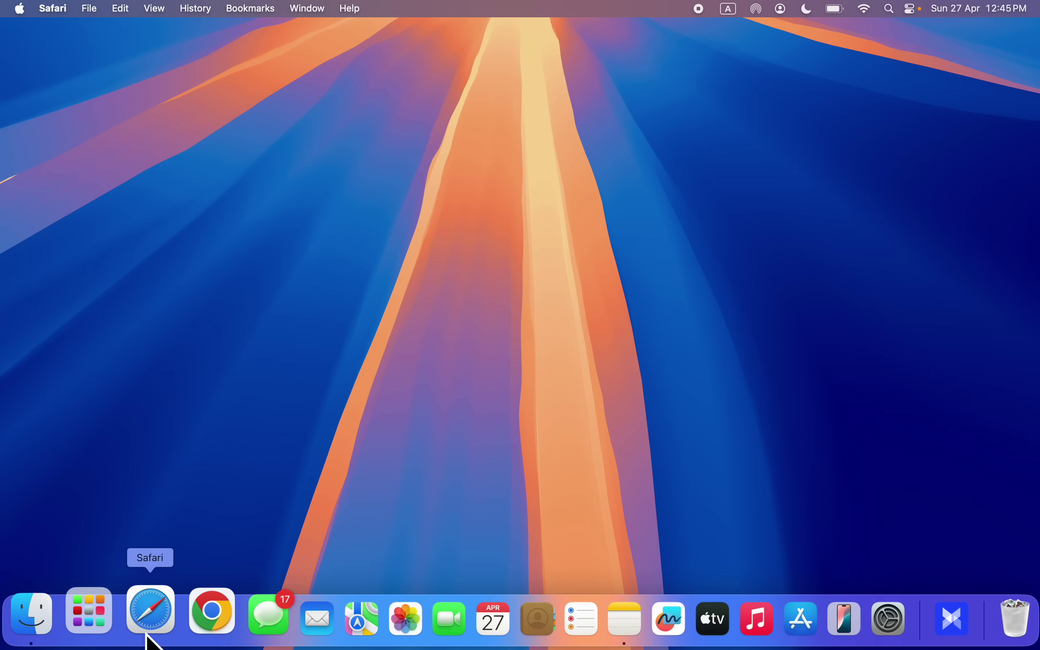
type("ad")
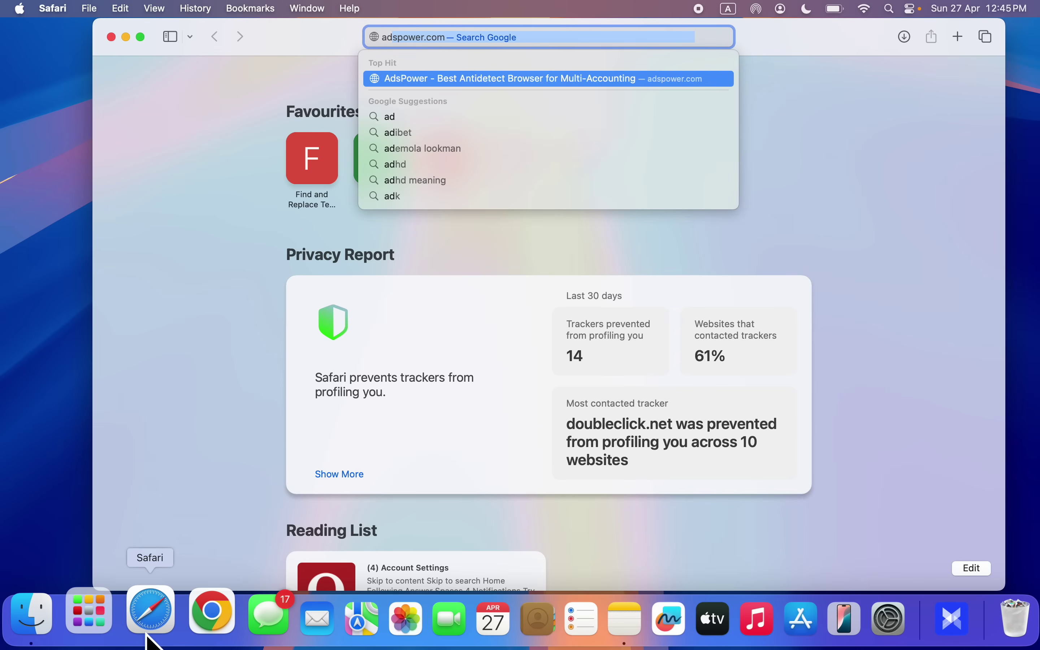
key("Return")
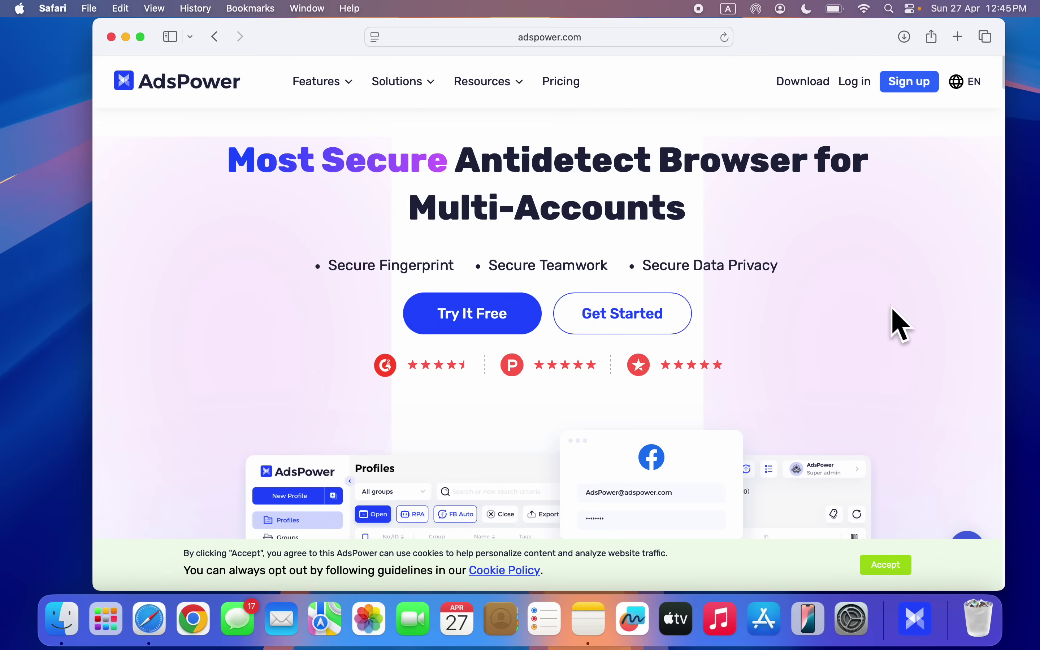
- Scroll up and down through the AdsPower homepage to its account-ban section
scroll(853, 284, "down", 3)
scroll(853, 279, "down", 10)
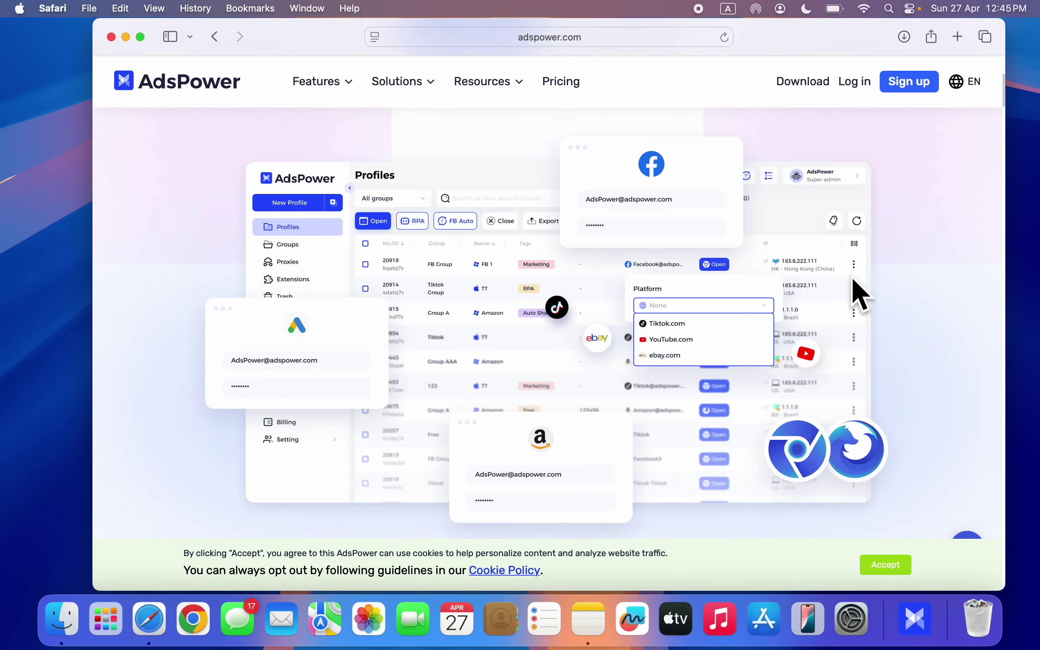
scroll(861, 294, "down", 15)
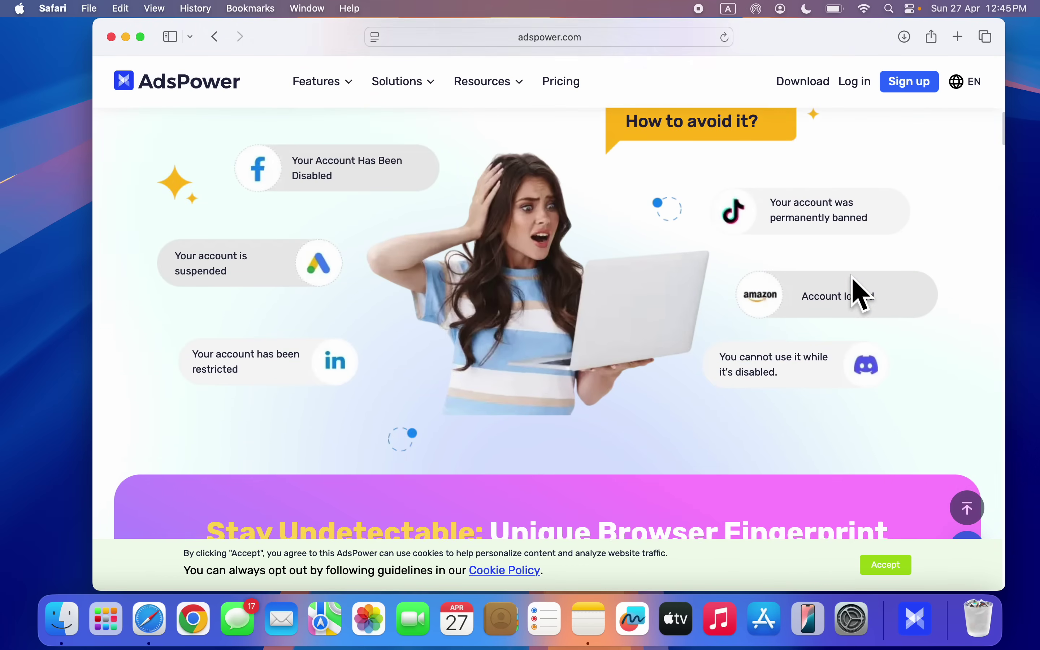
scroll(861, 294, "up", 20)
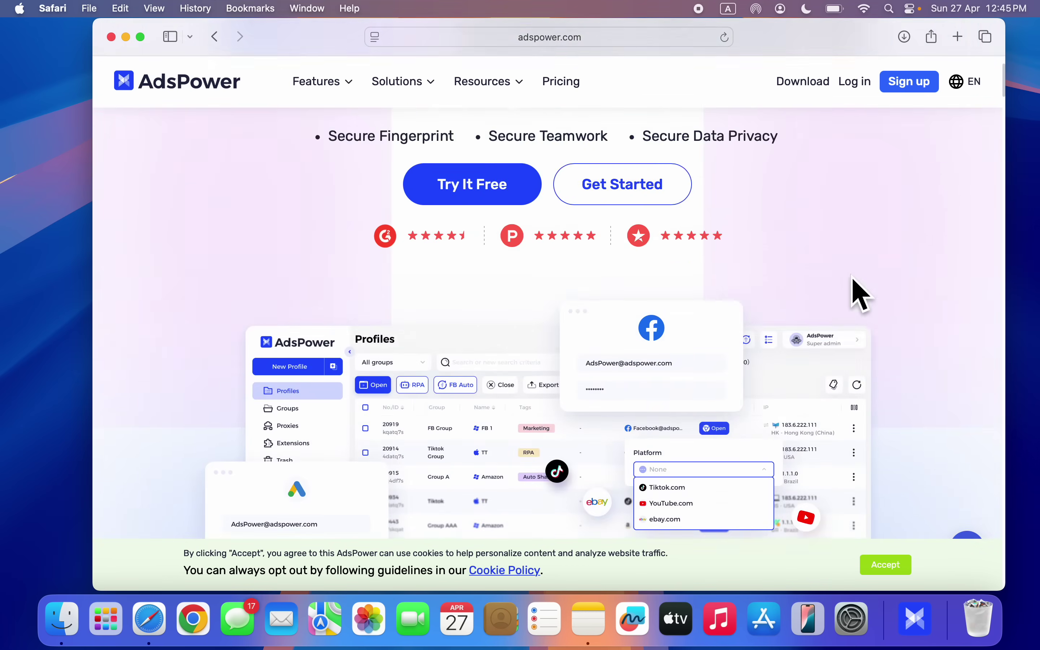
scroll(859, 295, "down", 5)
scroll(860, 294, "down", 10)
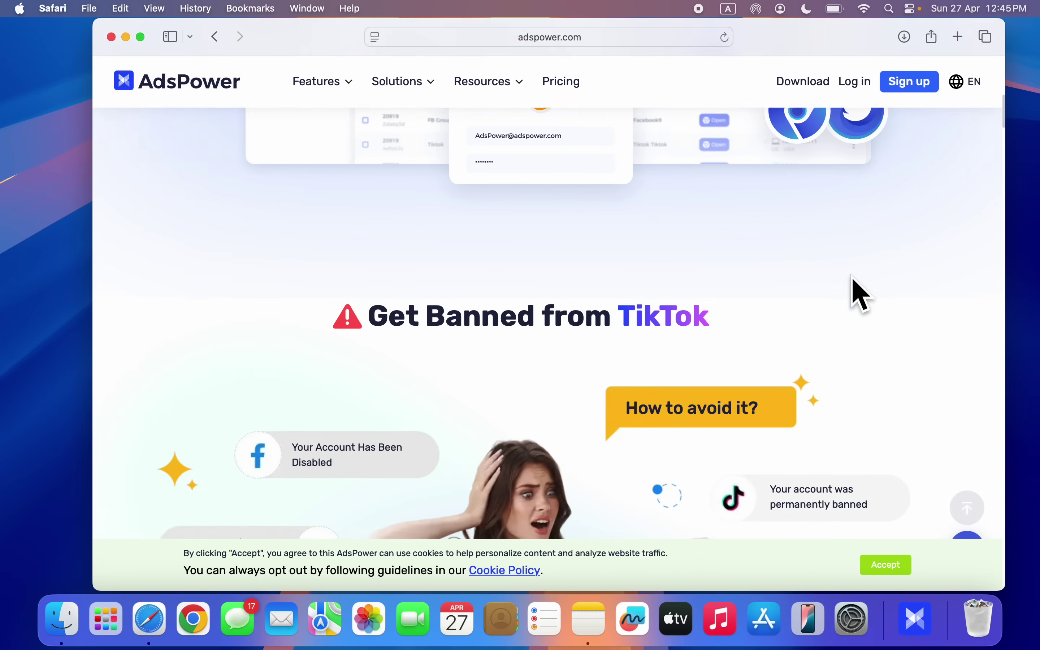
scroll(861, 294, "up", 3)
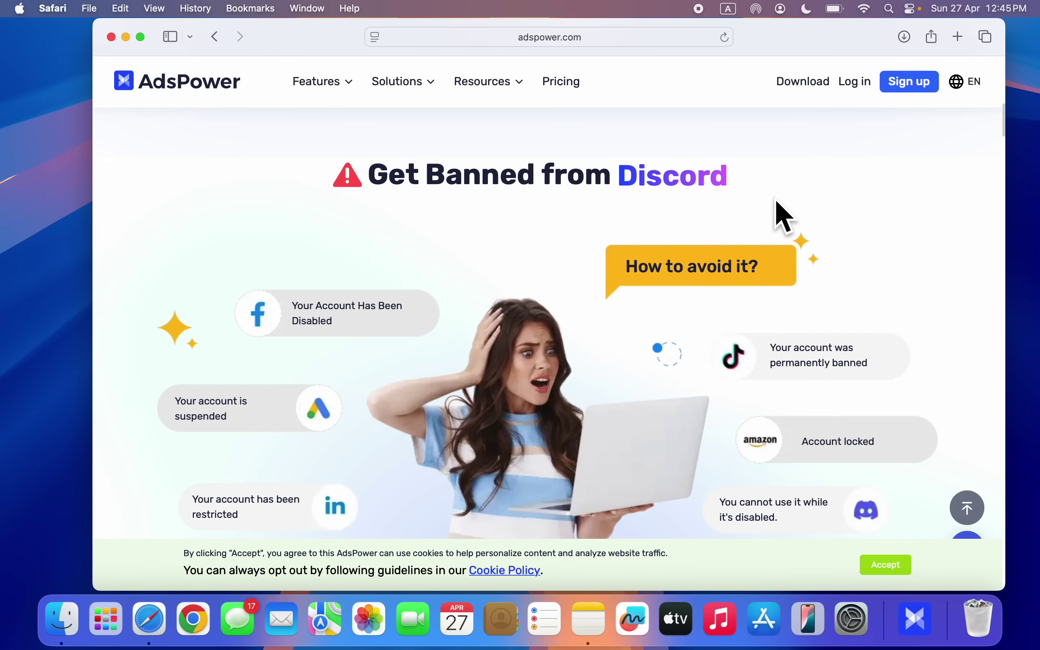
scroll(778, 214, "up", 8)
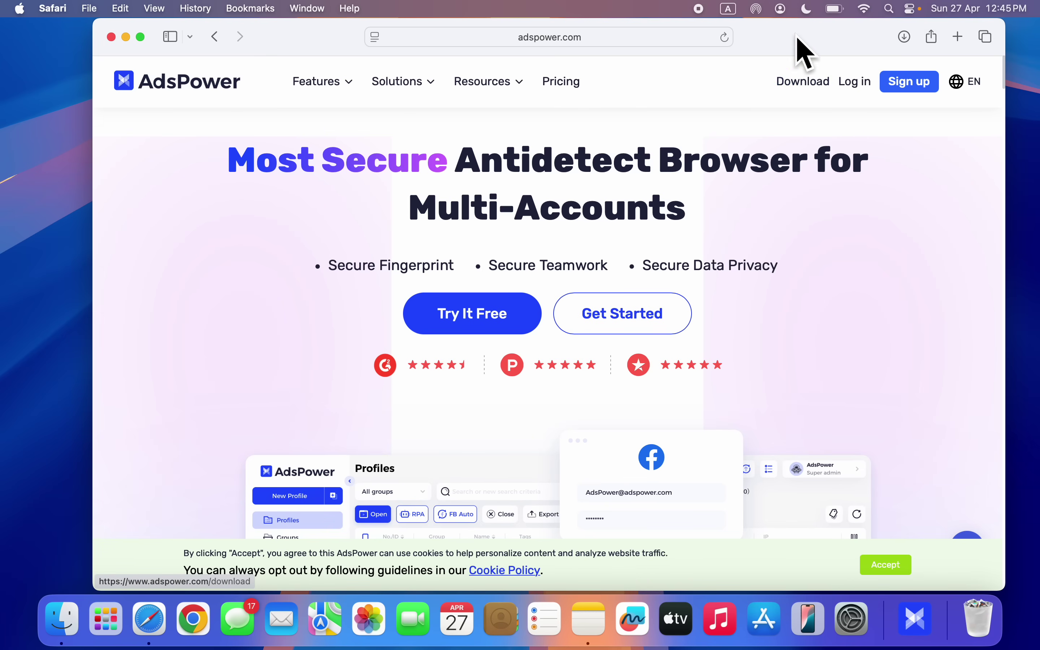
- Start the macOS (Intel) installer download, allowing adspower.com, then stop AdsPower-Global-7.3.26.dmg
left_click(813, 81)
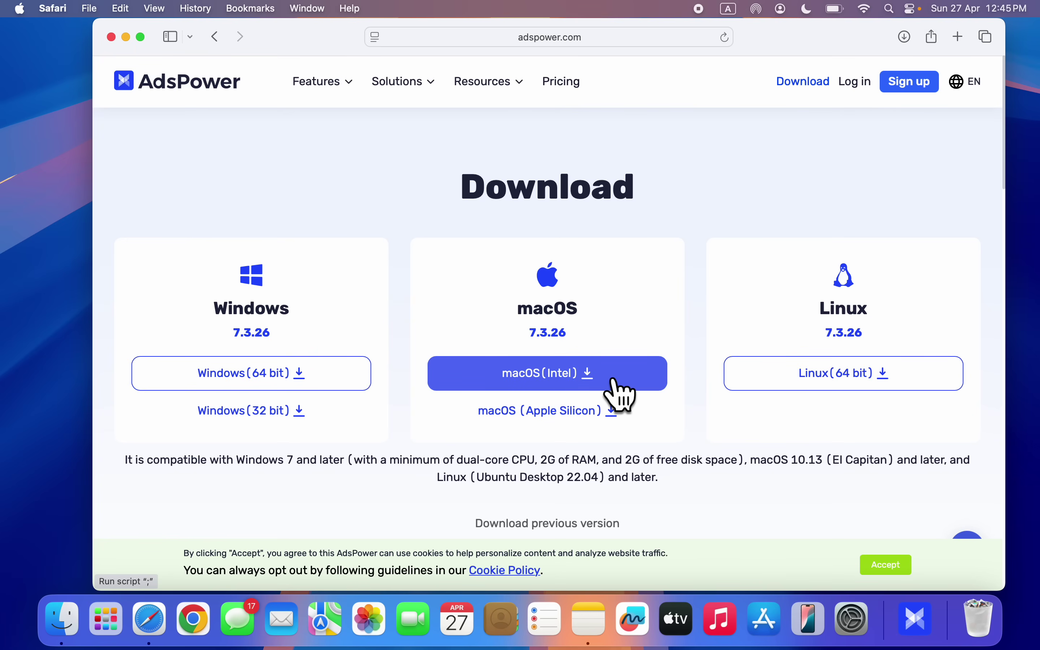
left_click(593, 374)
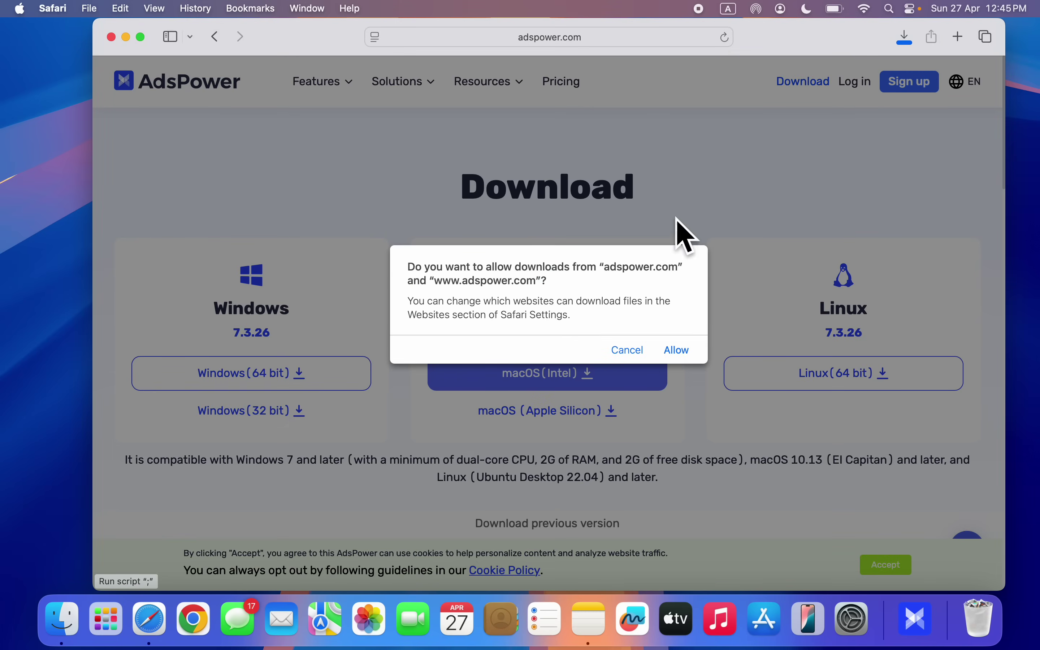
left_click(676, 351)
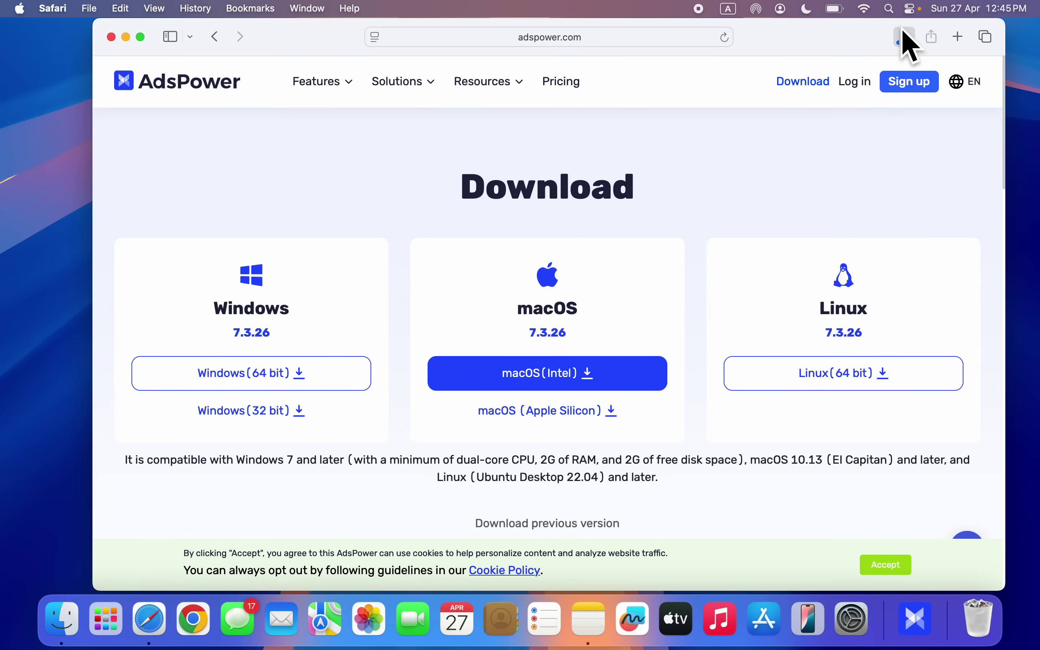
left_click(906, 38)
left_click(995, 108)
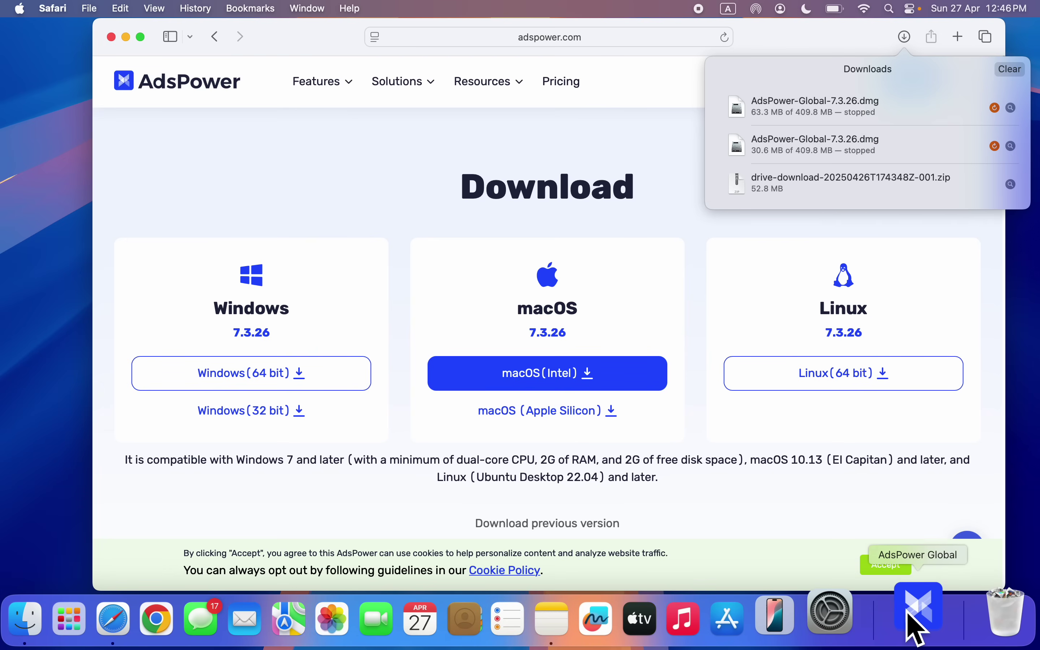
- Launch AdsPower Global from the Dock and make its Starting window full screen
left_click(916, 618)
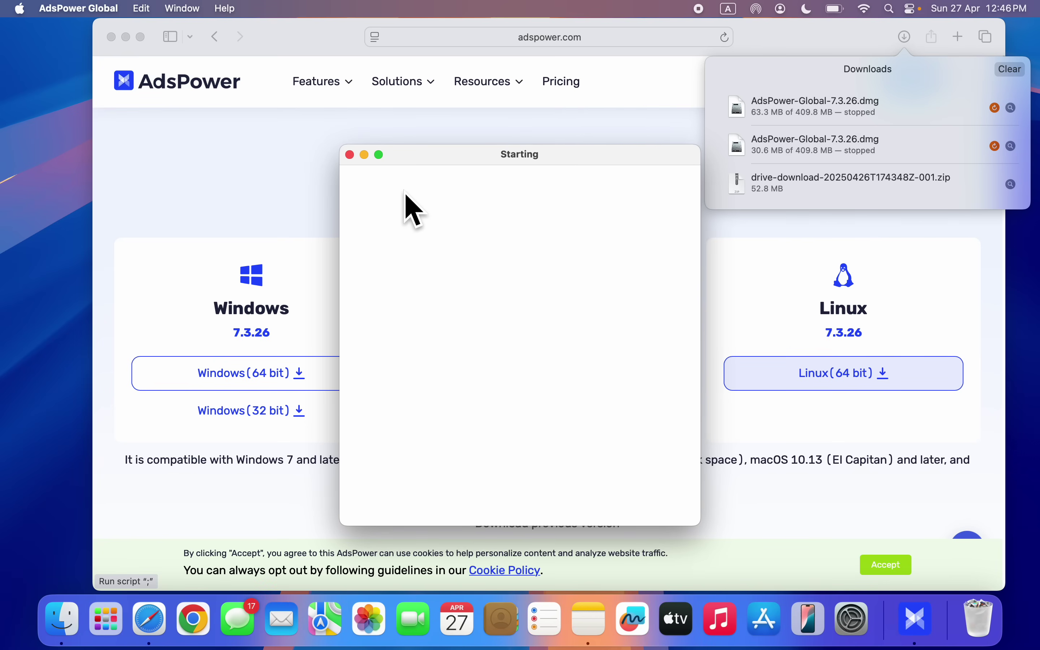
left_click(379, 155)
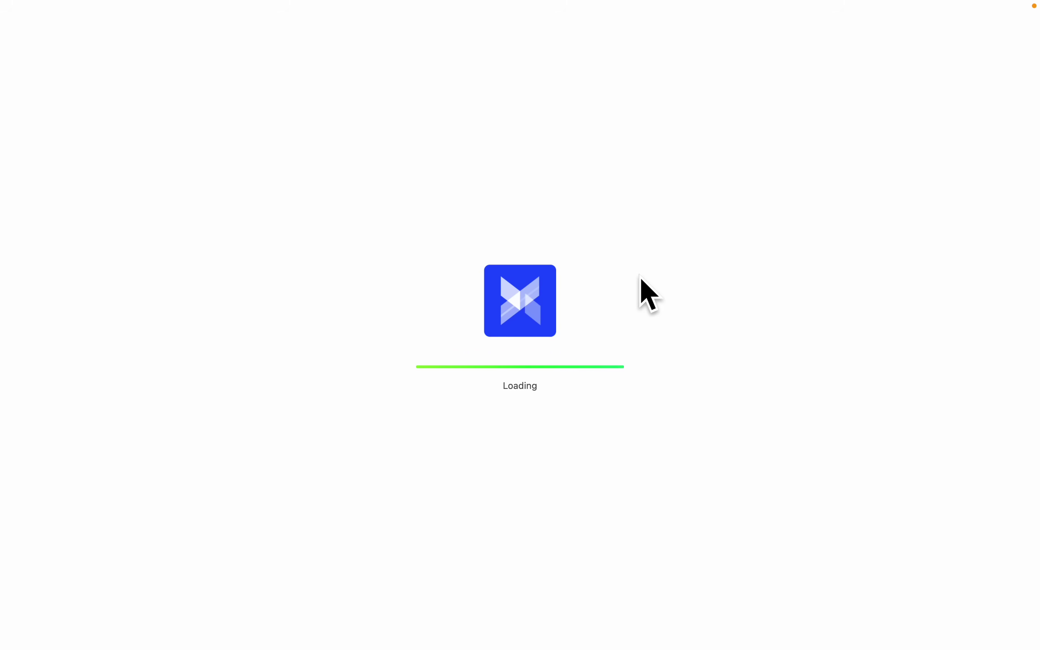
mouse_move(188, 2)
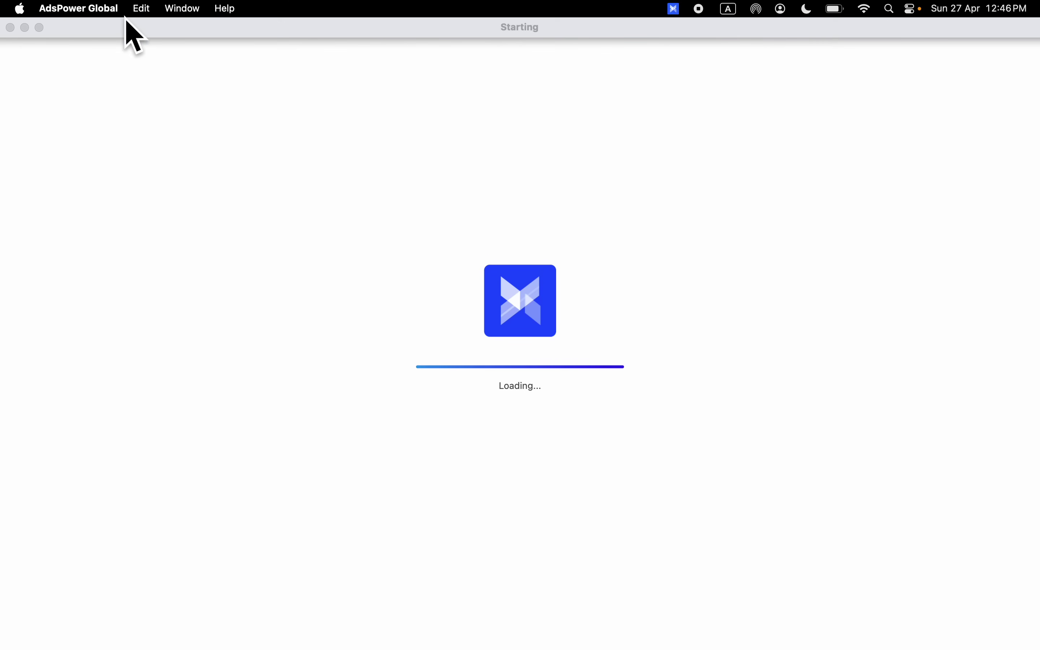
- Take the AdsPower window out of full screen, then make it fill the screen again
left_click(39, 28)
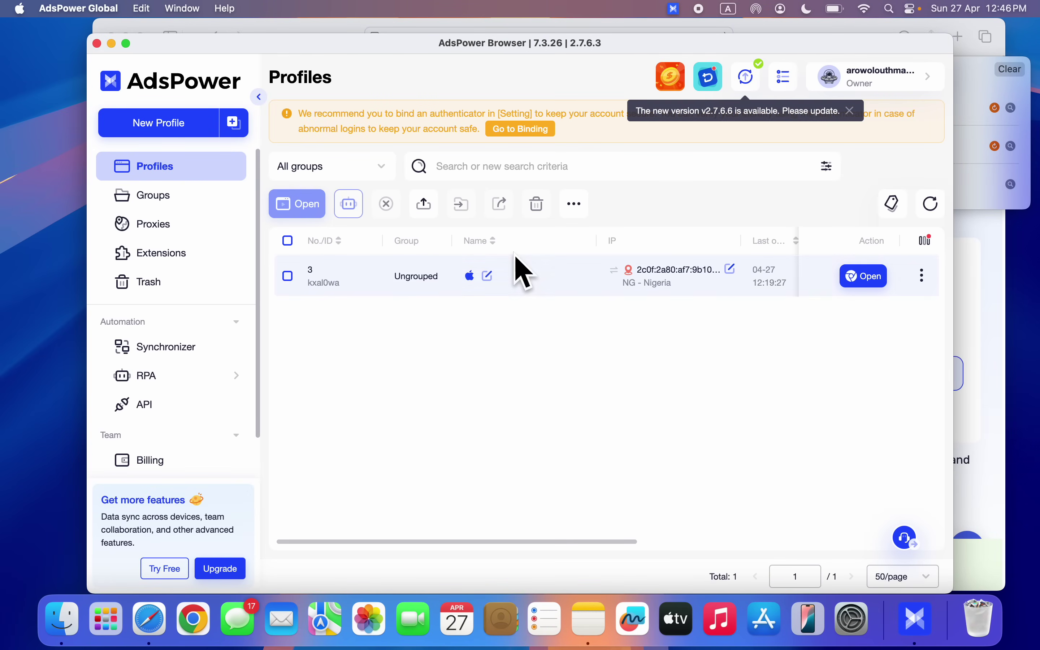
left_click(126, 44)
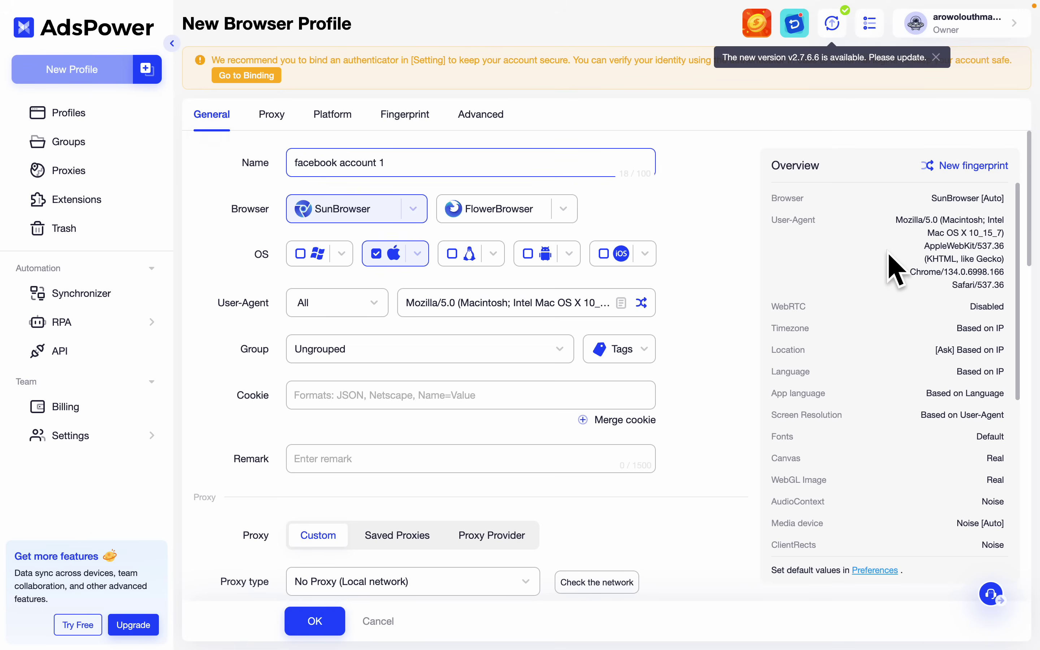
scroll(888, 252, "down", 8)
scroll(888, 252, "up", 8)
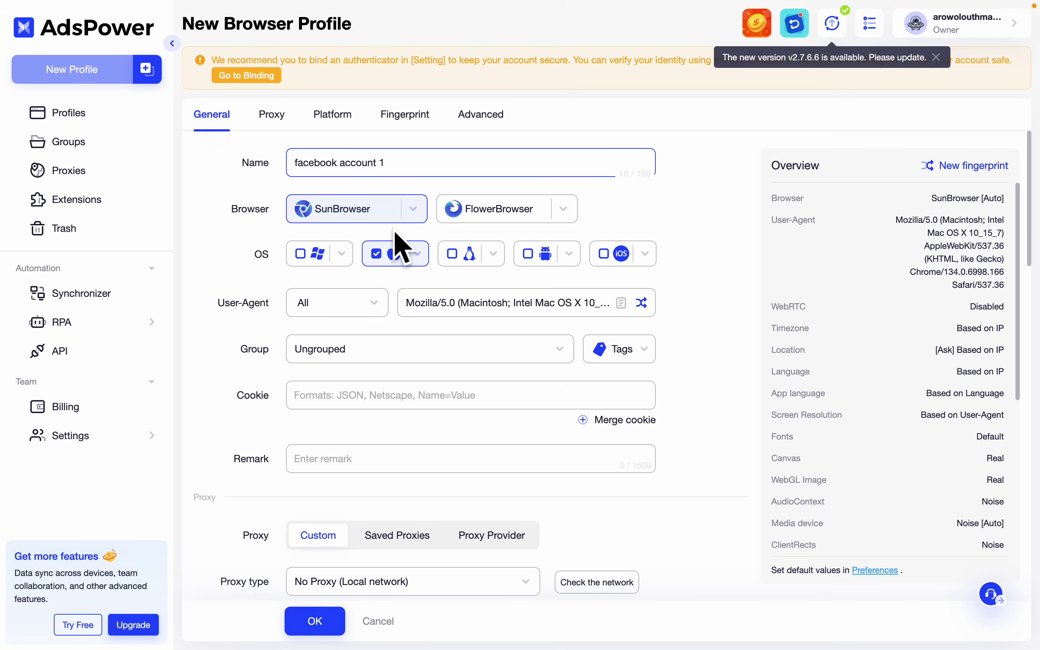
scroll(395, 243, "down", 2)
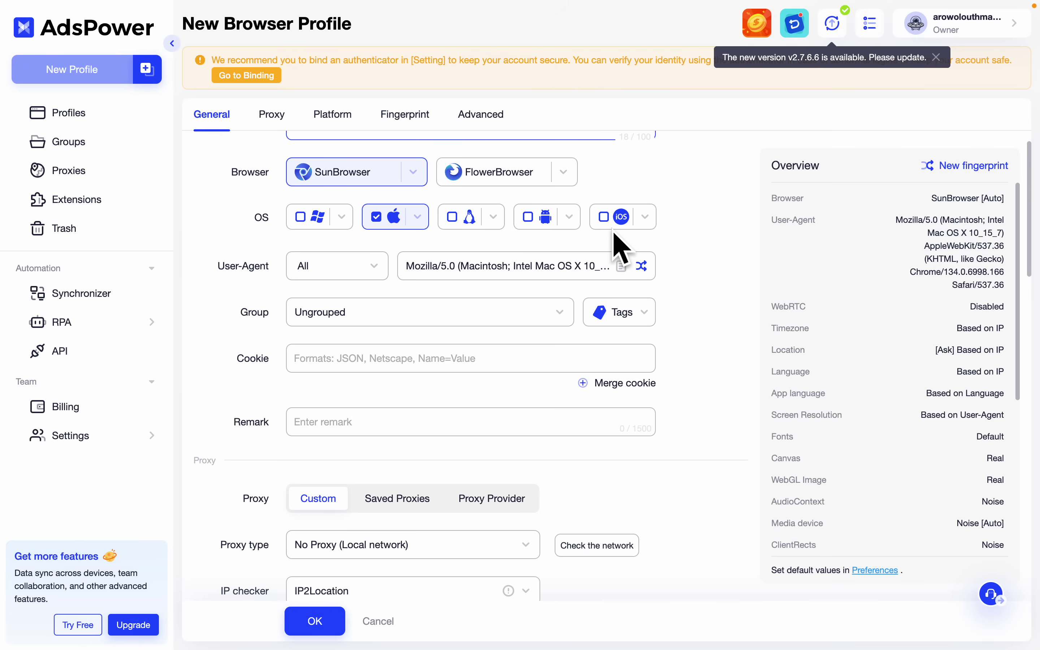
left_click(645, 219)
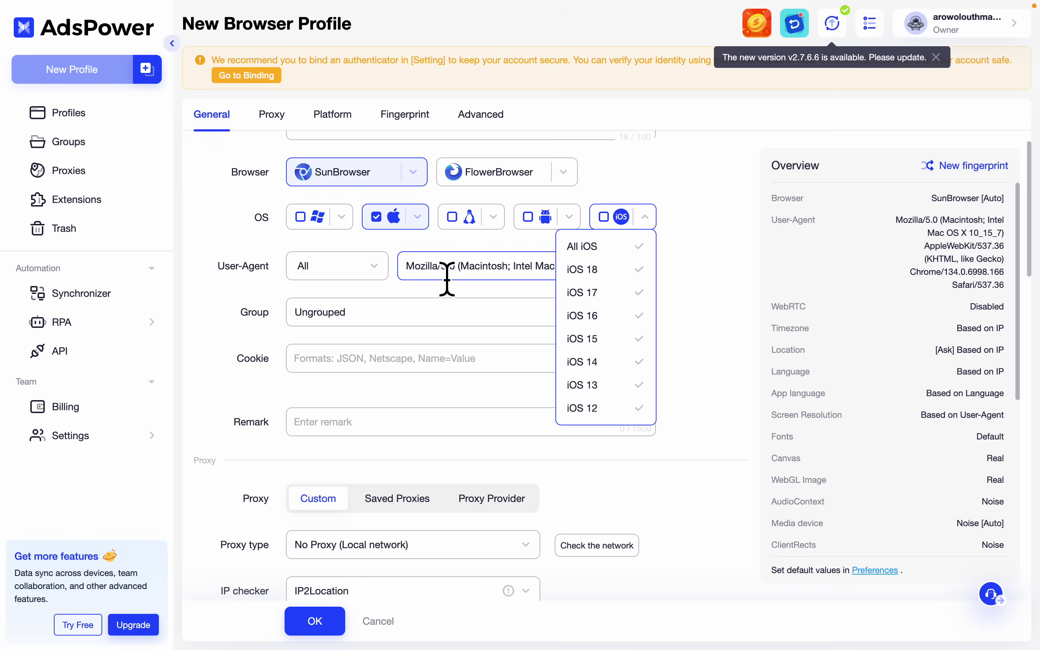
left_click(690, 309)
scroll(411, 314, "down", 1)
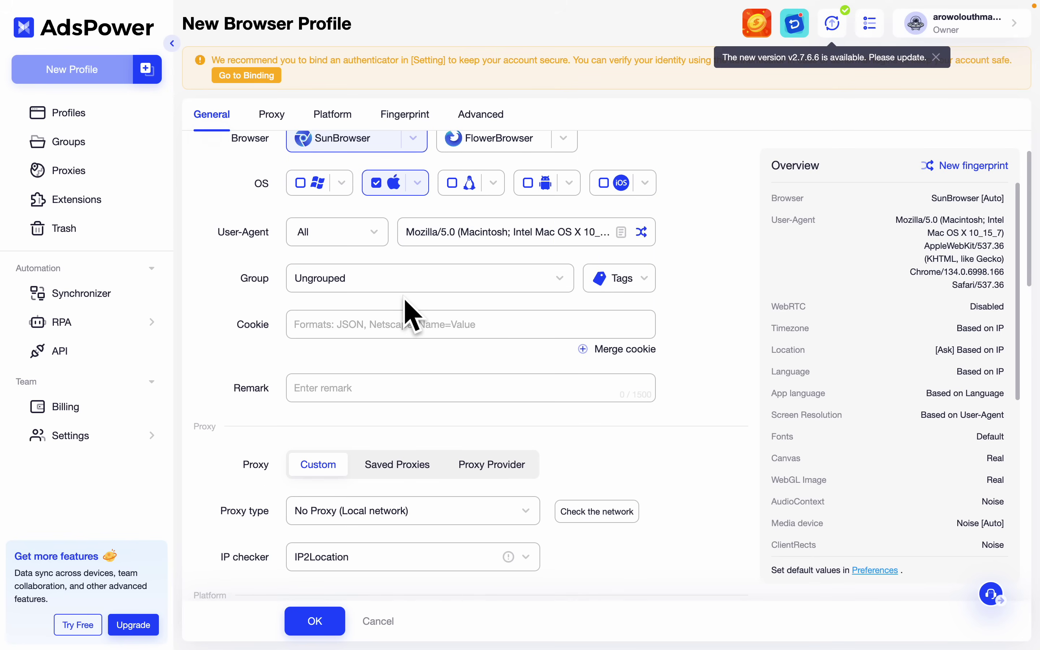
scroll(454, 312, "down", 4)
scroll(452, 311, "down", 2)
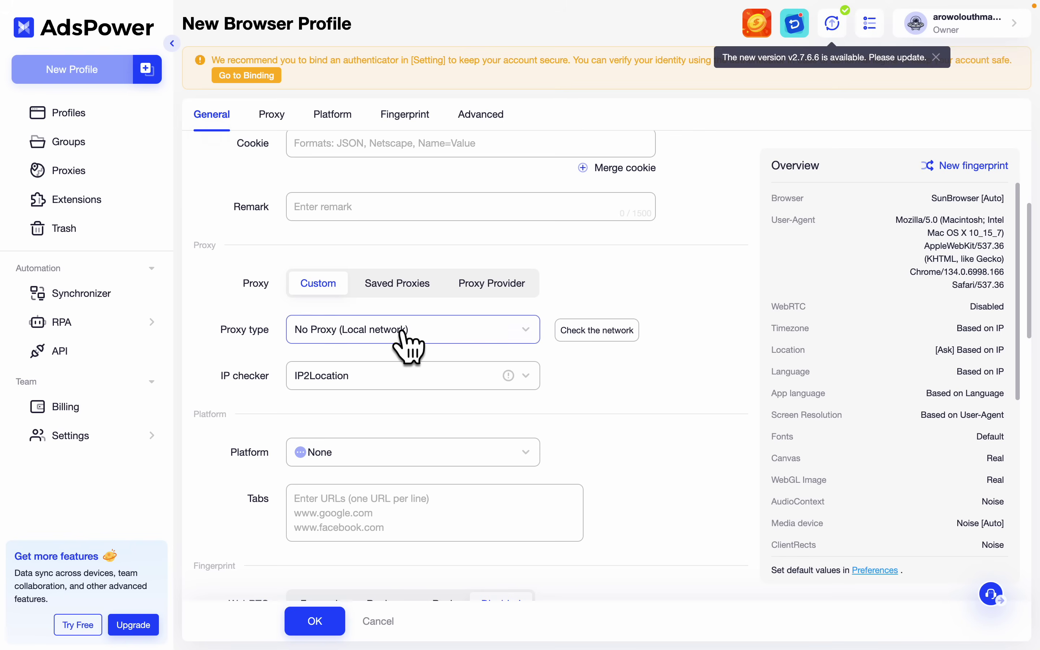
- Change Proxy type from HTTPS to No Proxy (Local network), then check the network, returning Country/Region ng
left_click(428, 333)
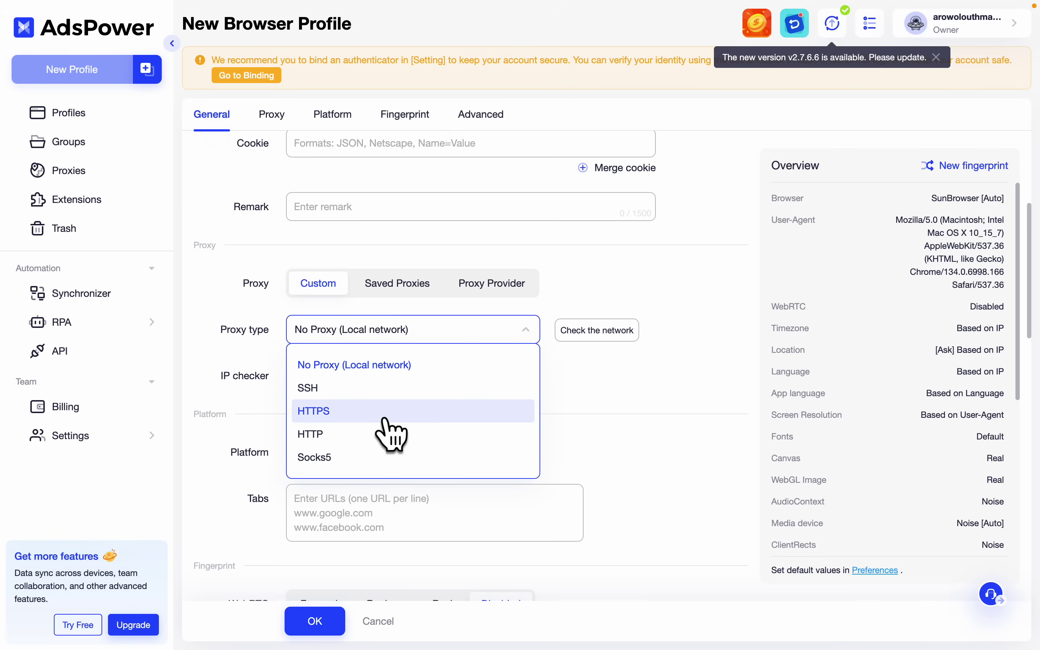
left_click(385, 417)
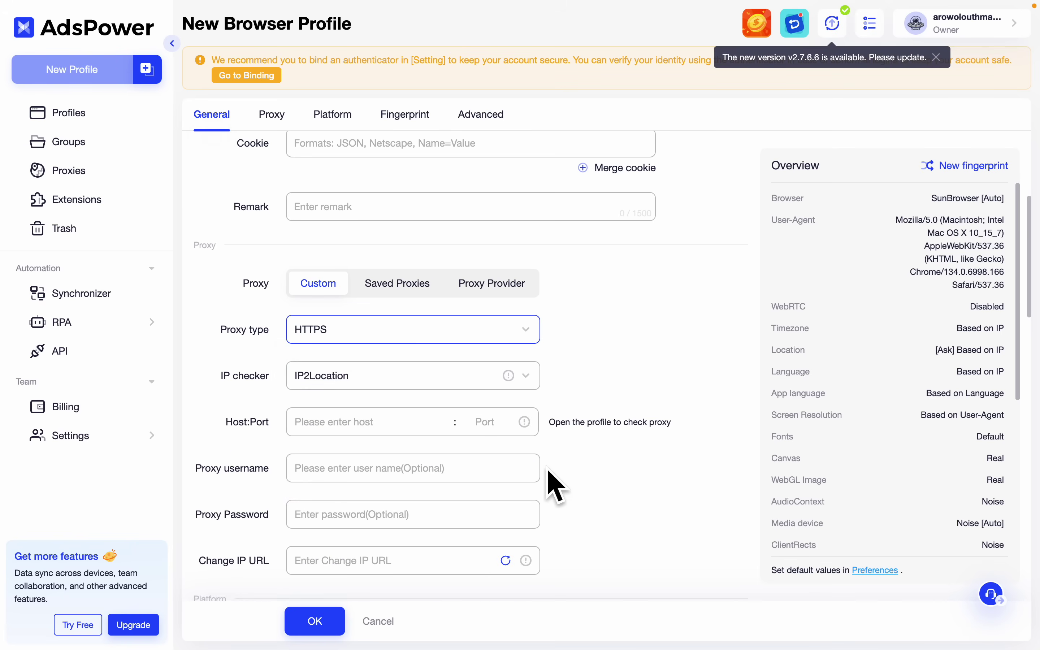
scroll(374, 436, "down", 2)
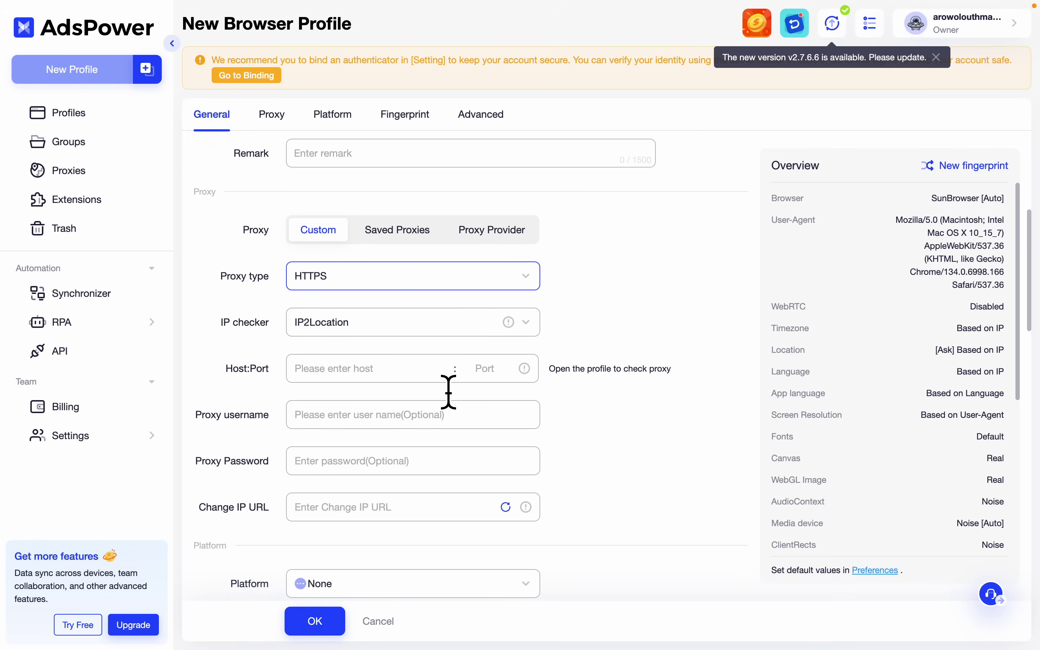
left_click(372, 289)
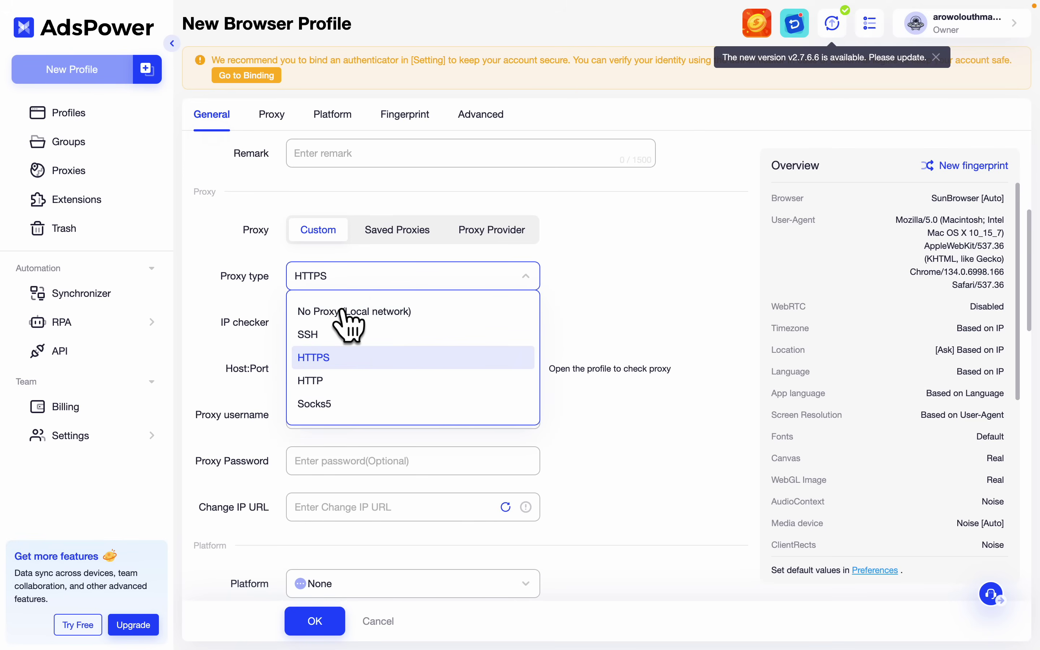
left_click(412, 313)
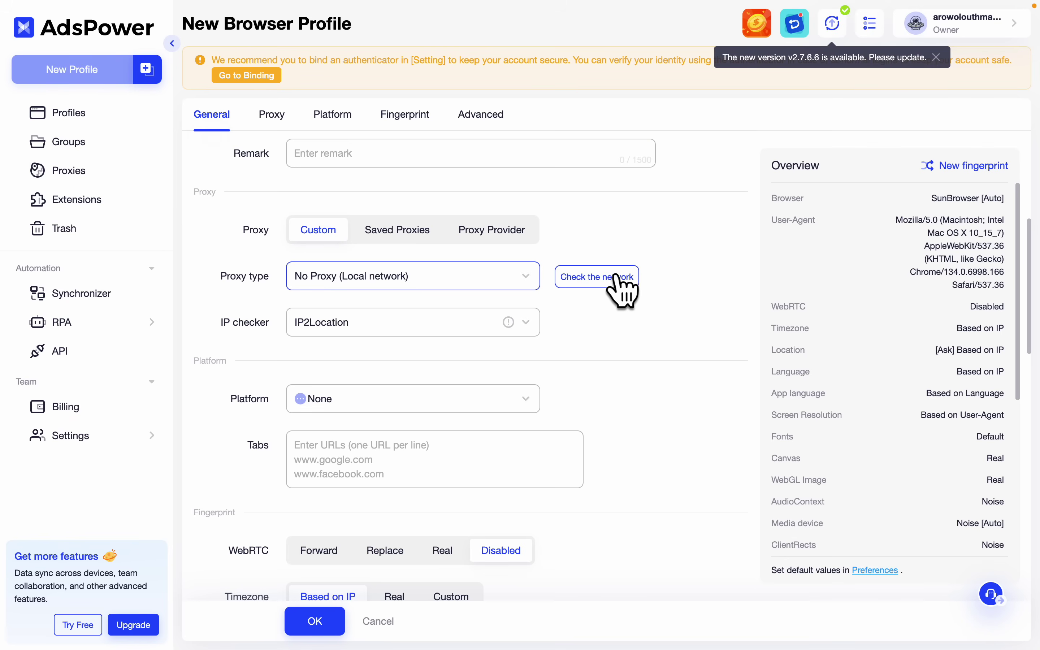
left_click(599, 293)
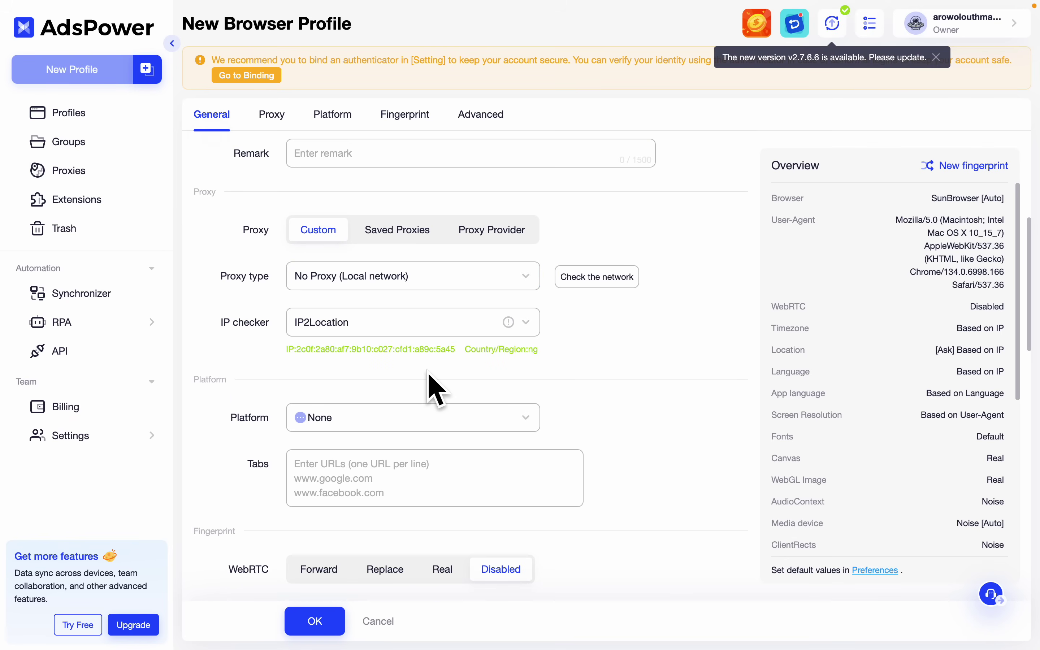
scroll(440, 367, "down", 5)
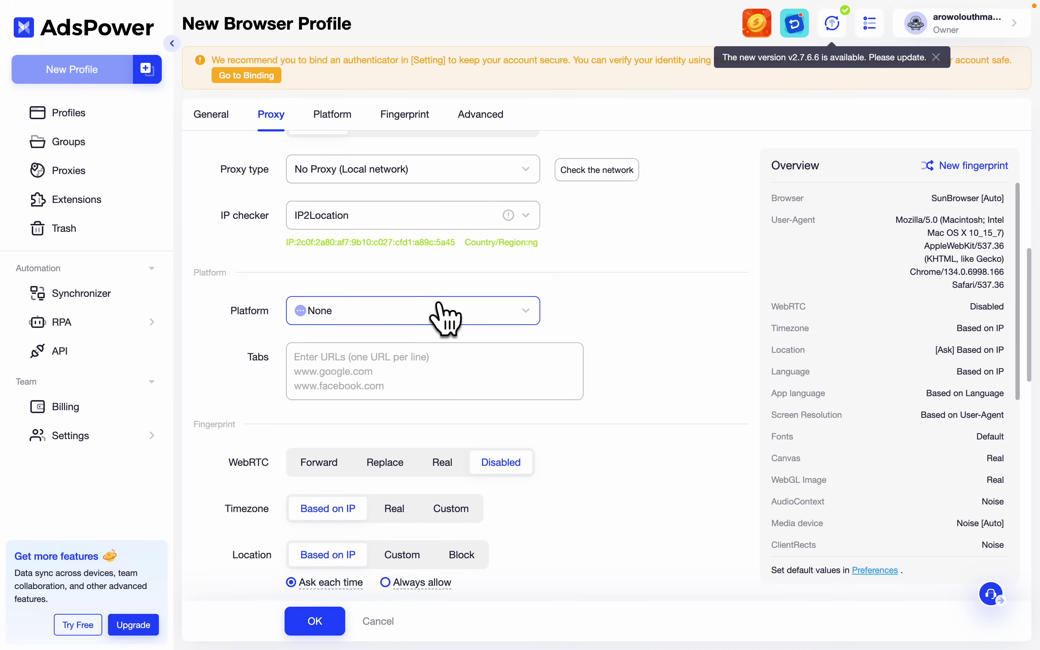
left_click(438, 311)
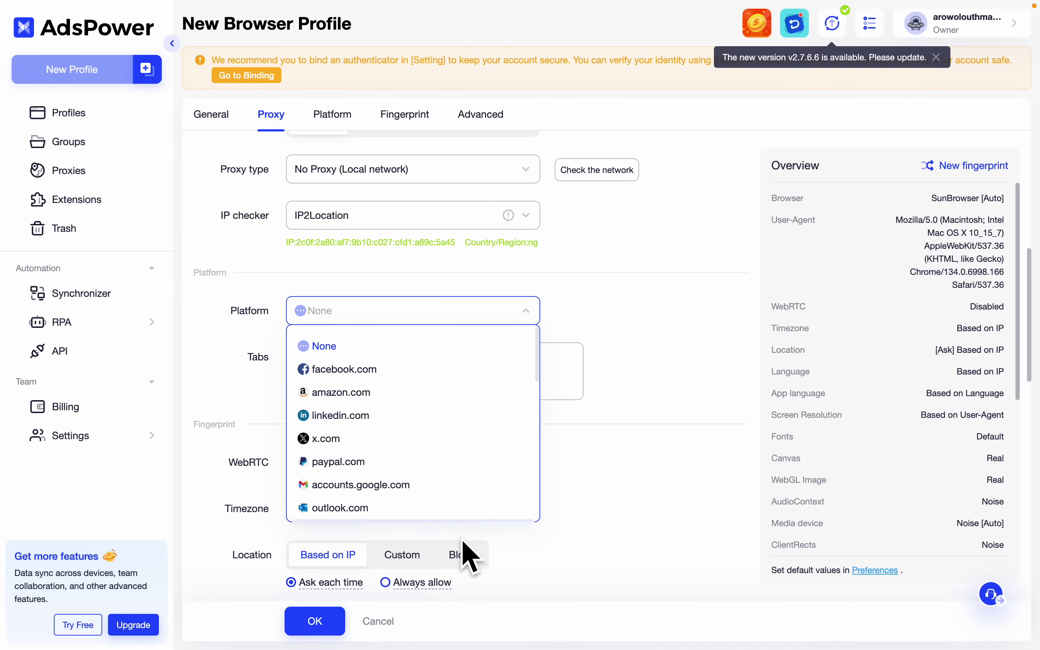
scroll(418, 434, "down", 3)
scroll(415, 434, "up", 3)
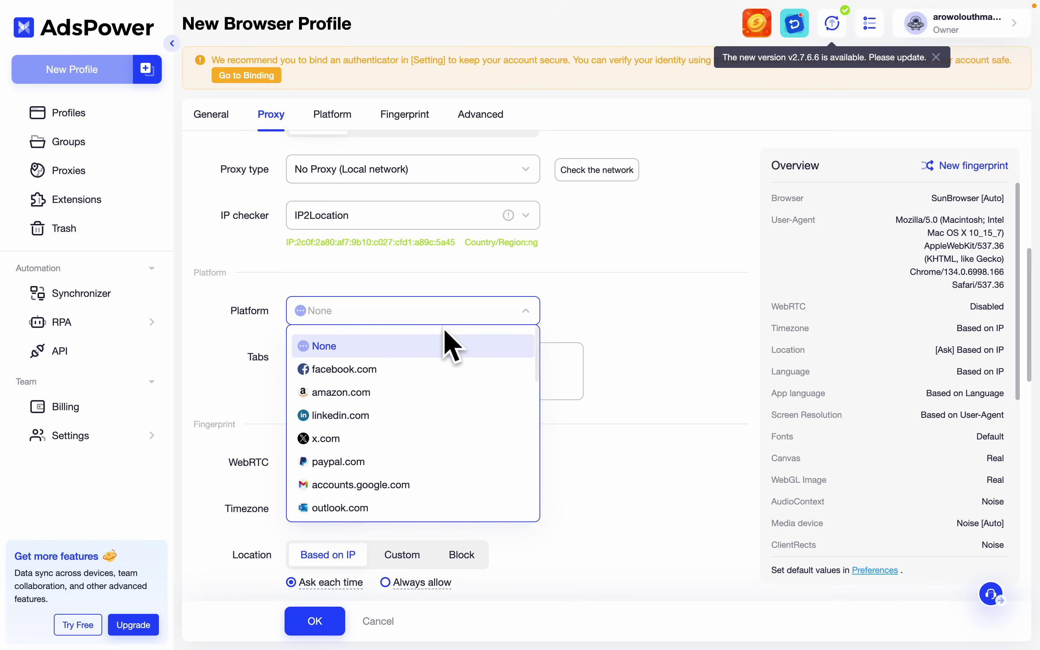
left_click(561, 320)
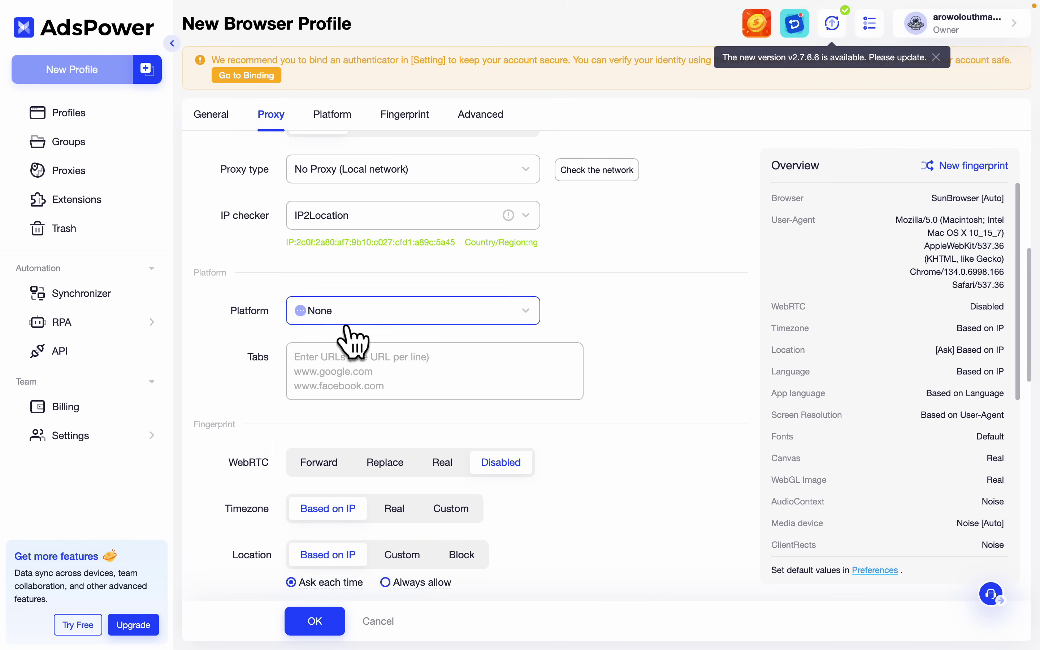
scroll(424, 366, "down", 2)
scroll(424, 361, "down", 2)
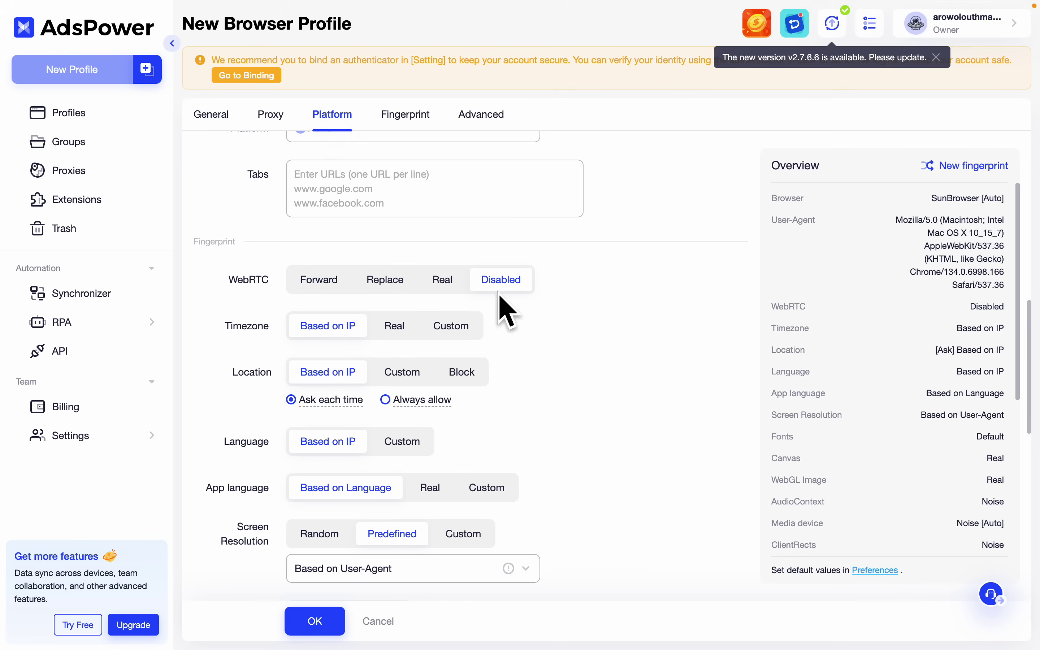
scroll(536, 418, "down", 2)
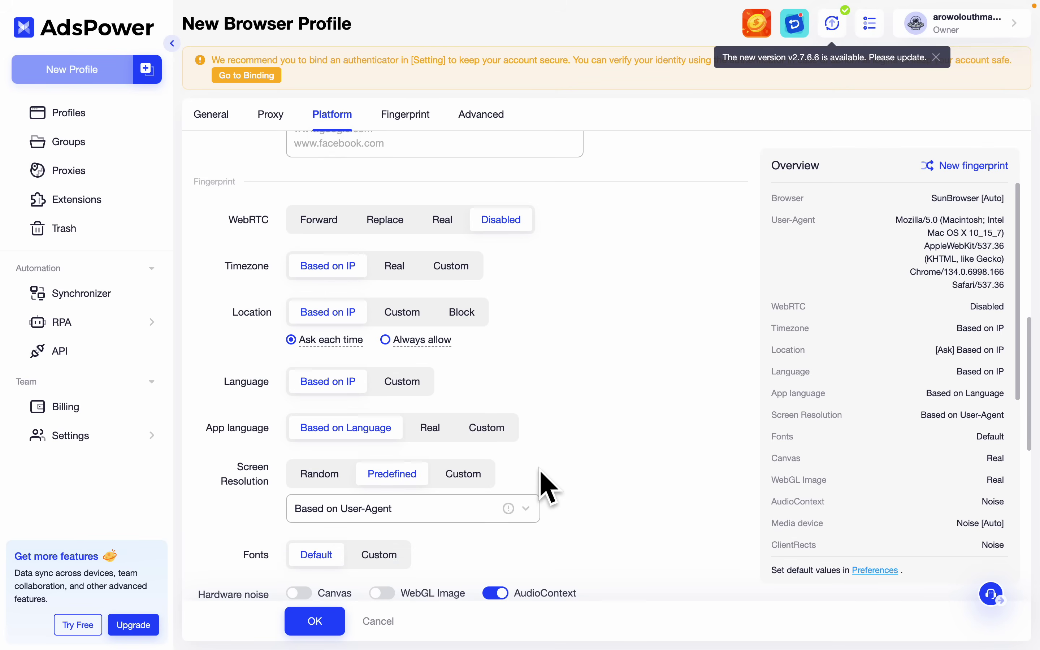
scroll(538, 266, "down", 10)
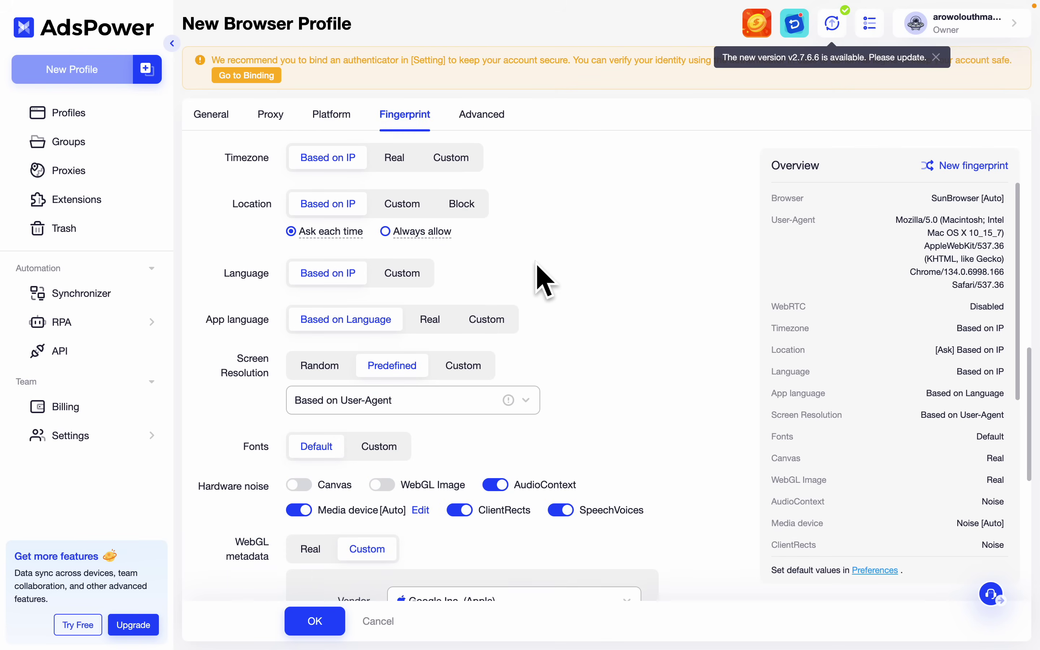
scroll(543, 282, "down", 5)
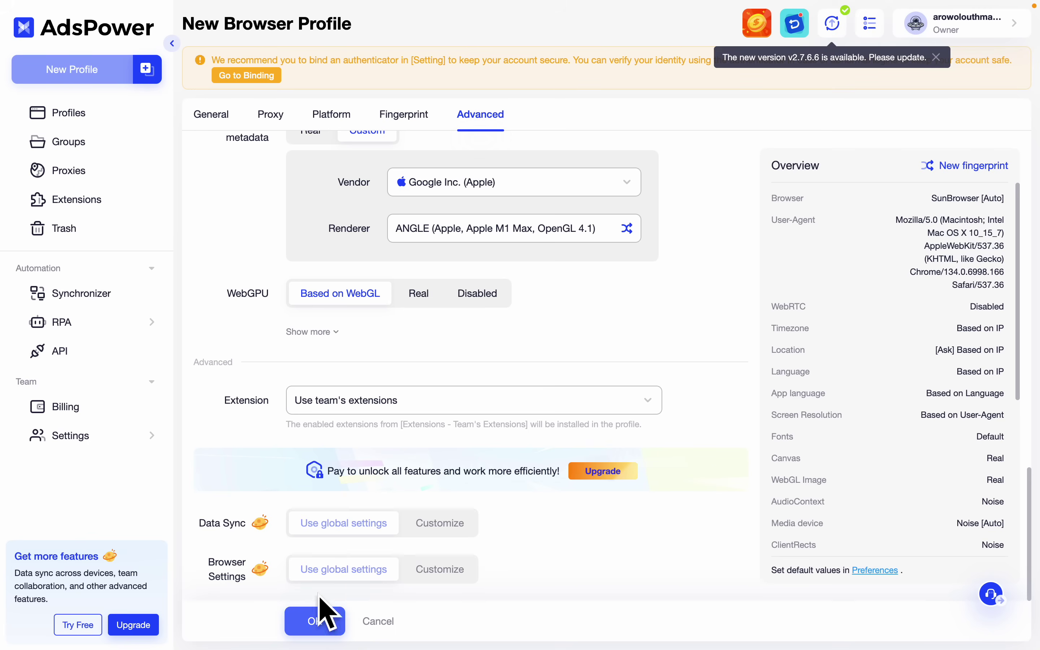
left_click(322, 619)
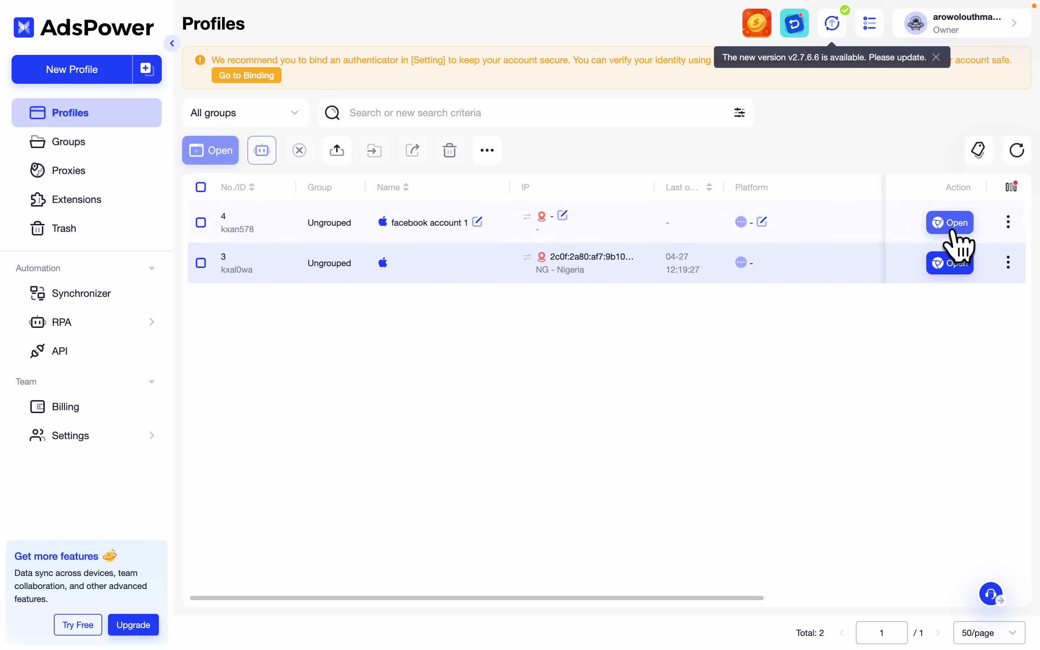
- Open the facebook account 1 profile in SunBrowser from the Profiles list
left_click(953, 224)
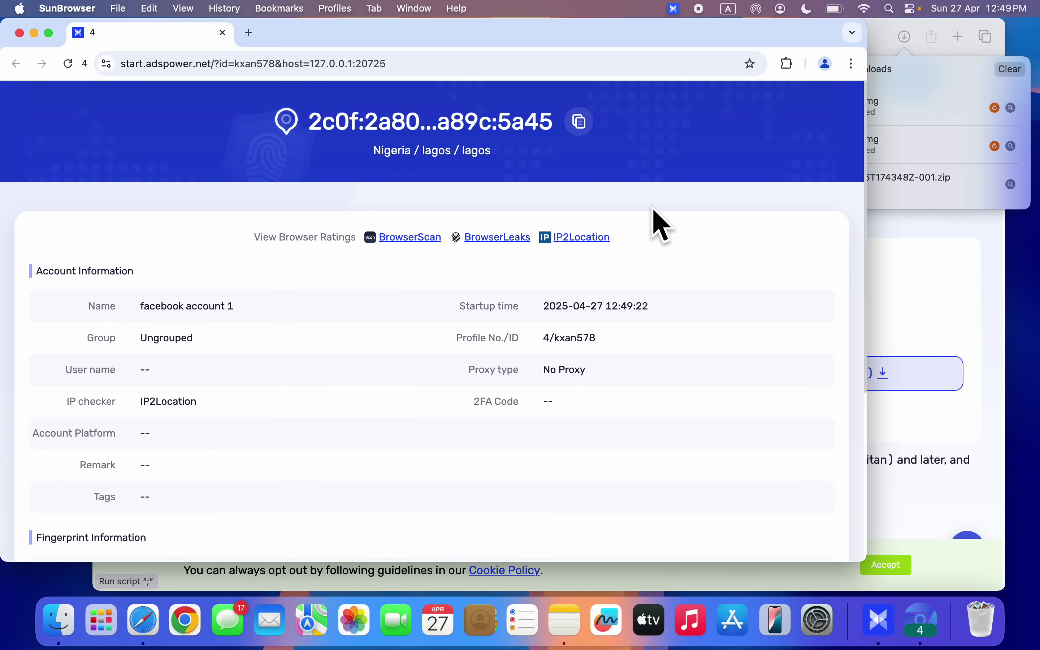
- Review the start page's Account and Fingerprint Information, then open a new Google tab
scroll(637, 234, "down", 5)
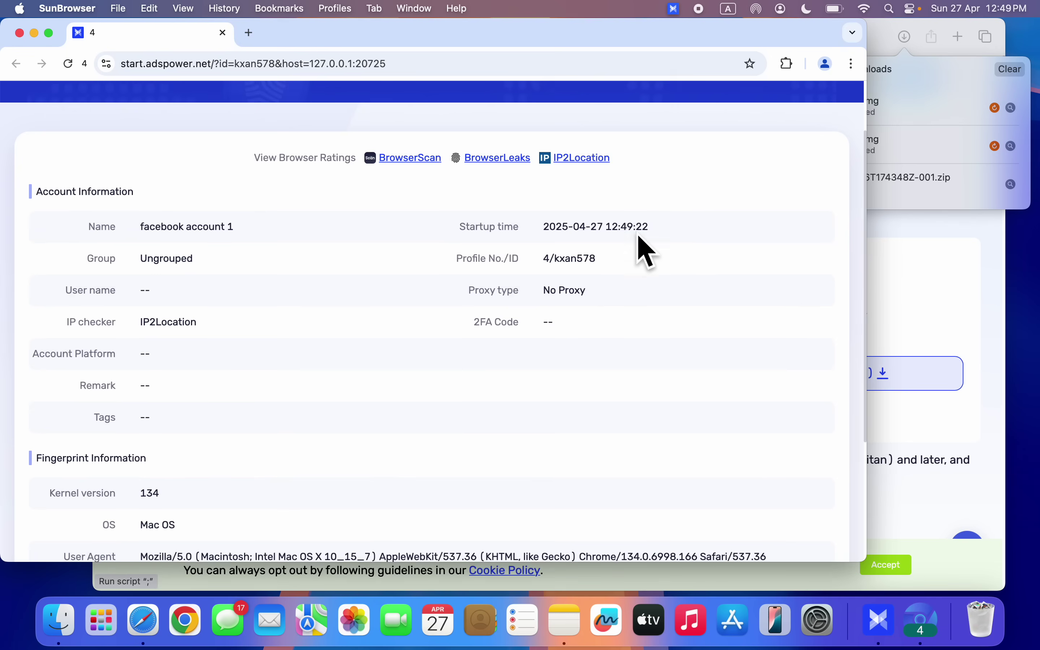
scroll(637, 234, "down", 1)
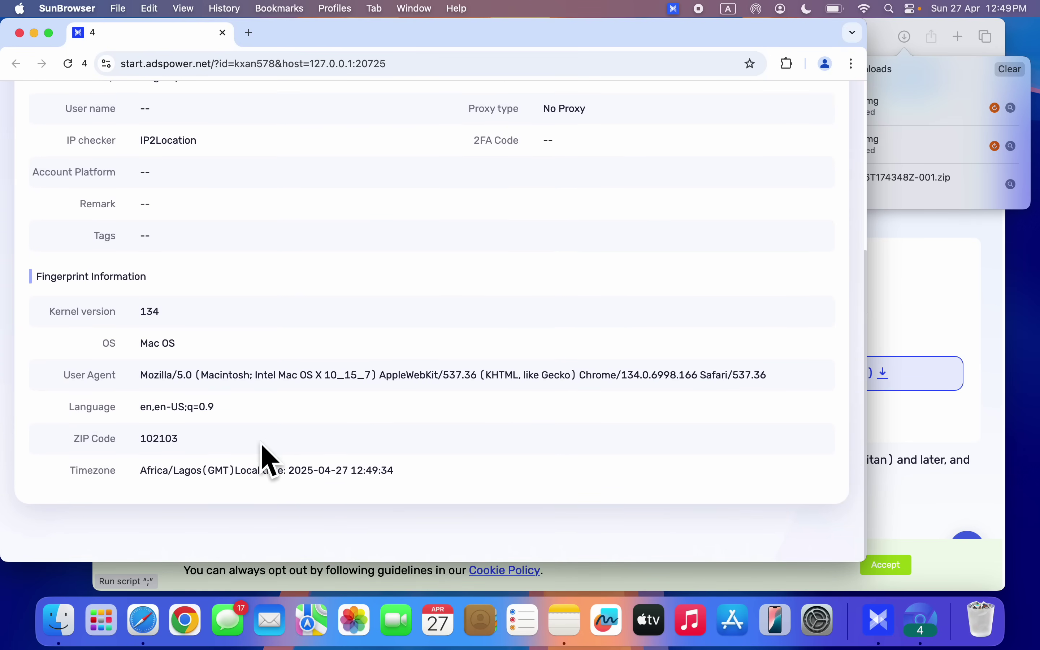
scroll(216, 444, "up", 3)
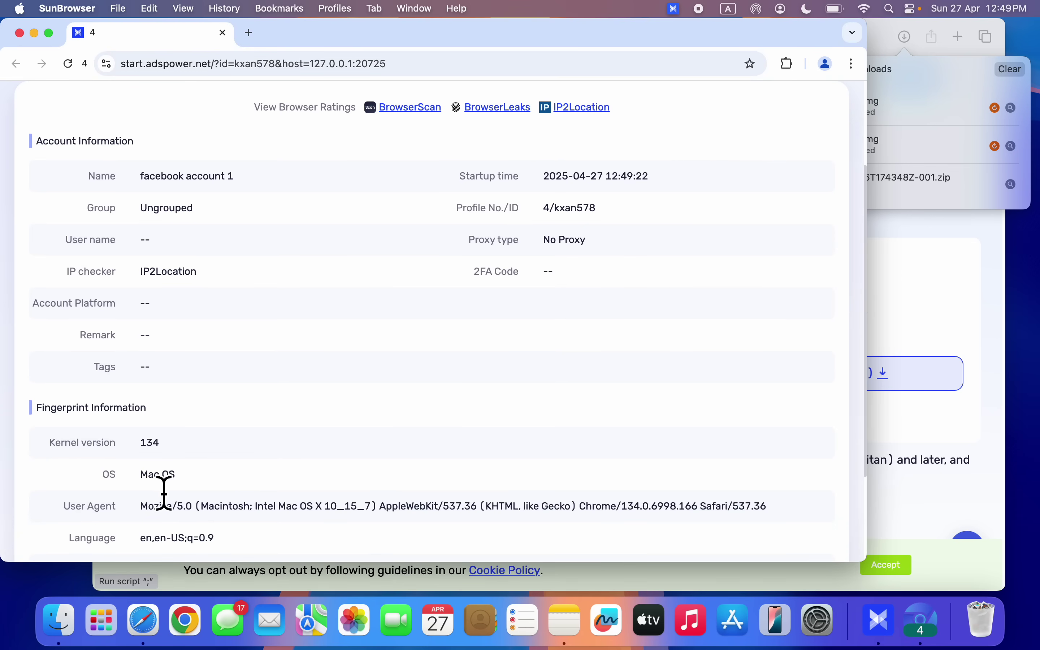
scroll(199, 443, "up", 3)
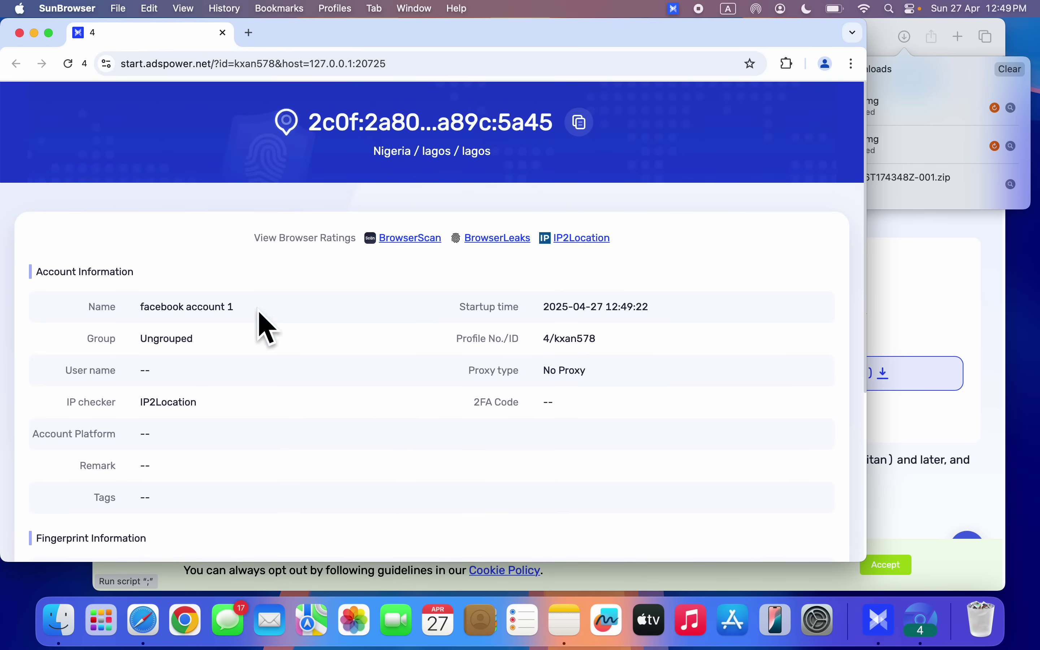
left_click(249, 32)
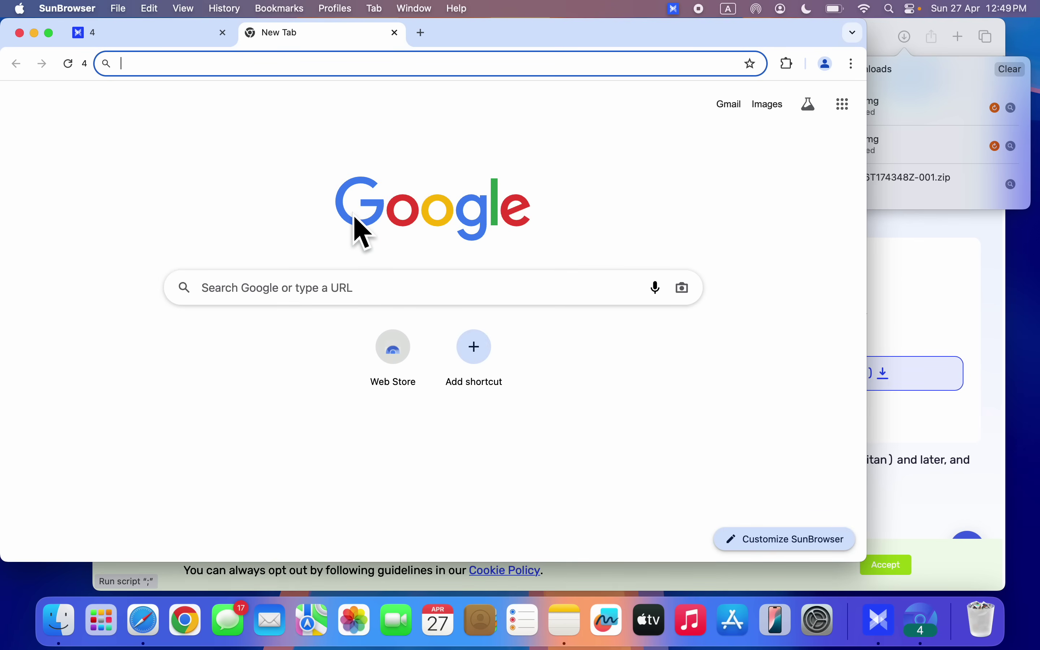
- Load facebook.com, open its Create new account form, then bring Safari's download page forward
type("fac")
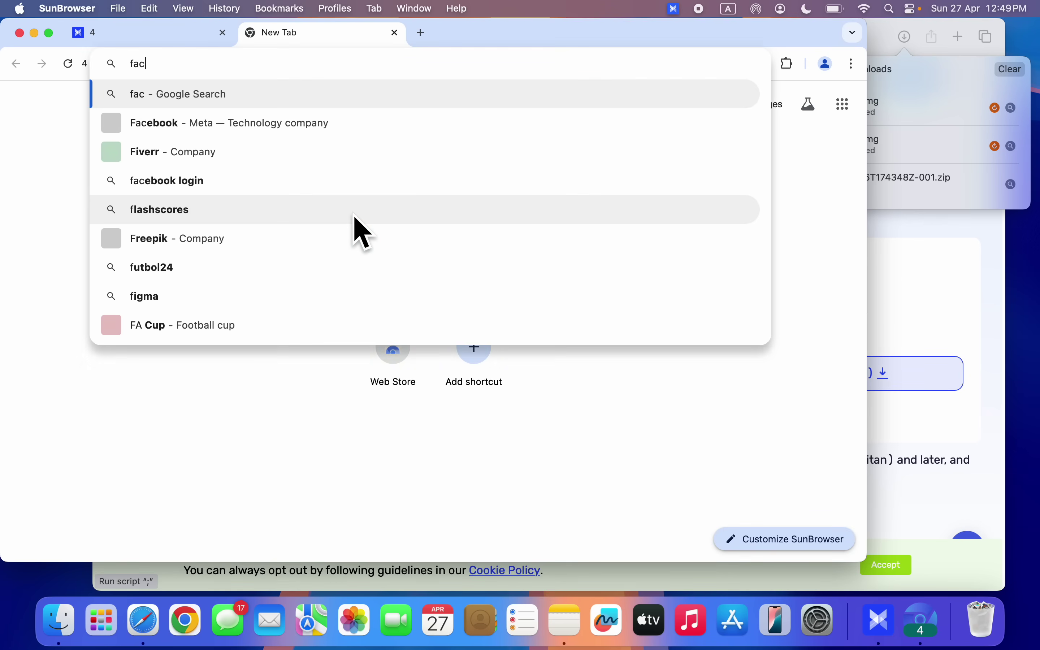
type("ebook.co")
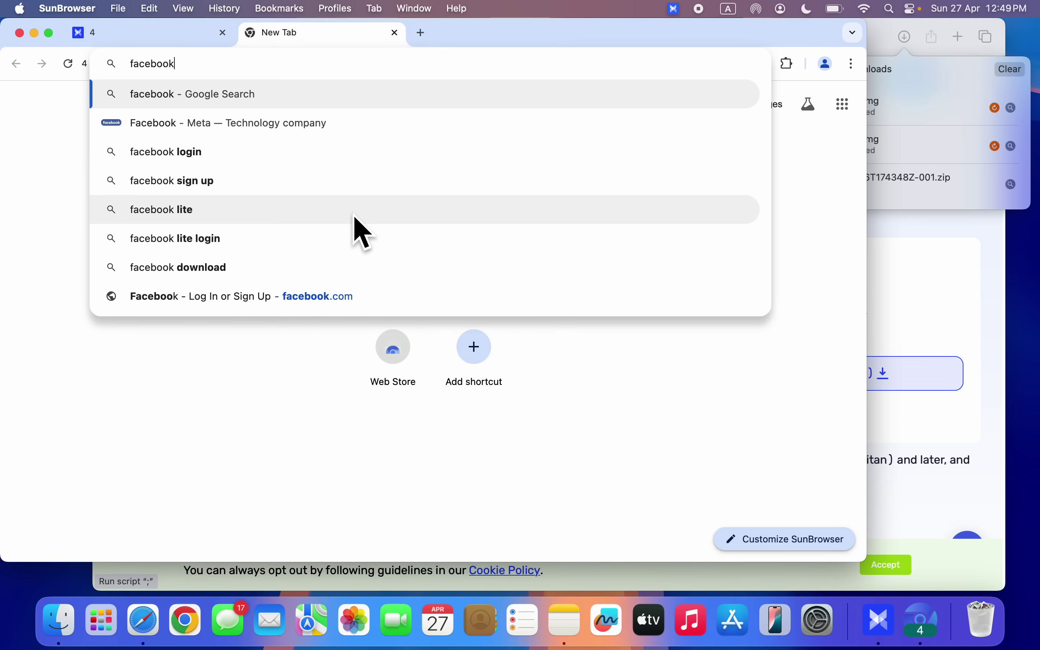
type("m")
key("Return")
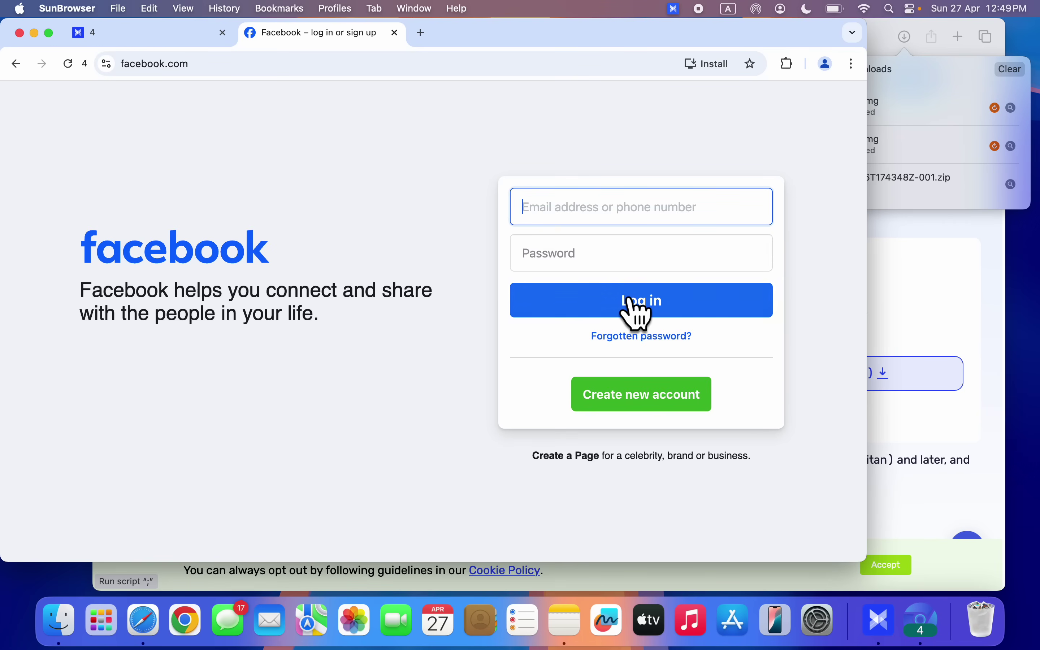
left_click(659, 404)
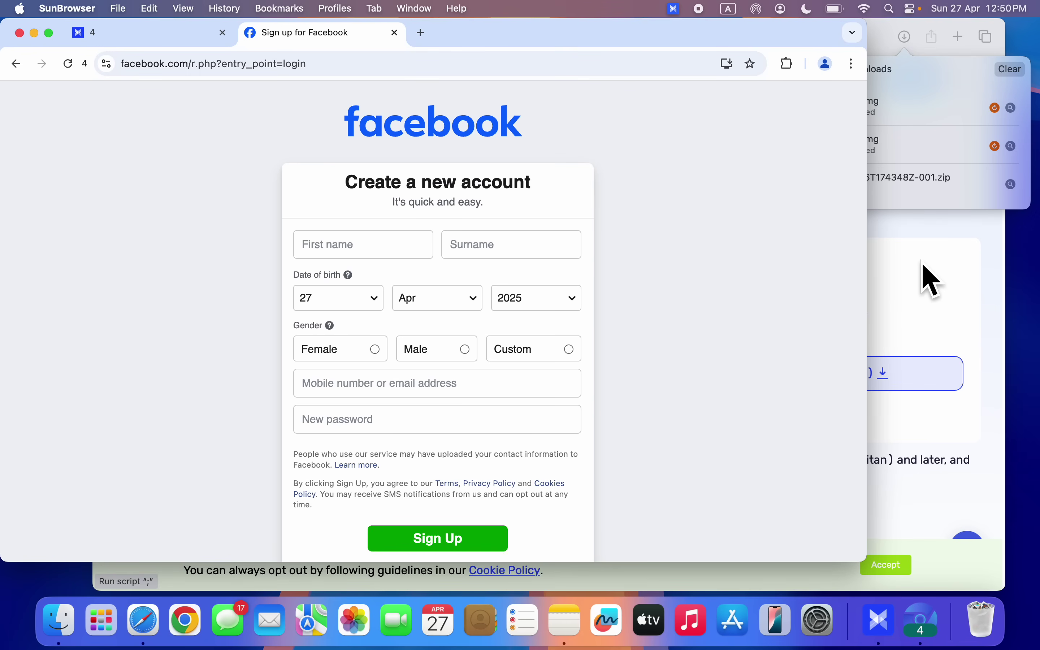
left_click(948, 266)
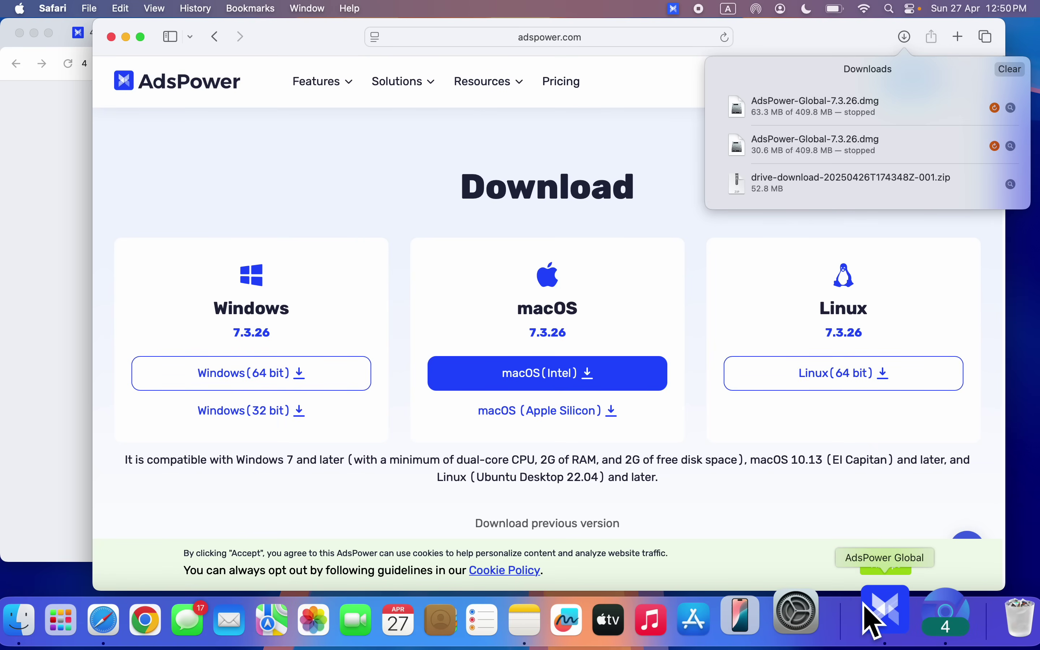
- Return to AdsPower in a windowed view and open profile 3's browser
left_click(878, 619)
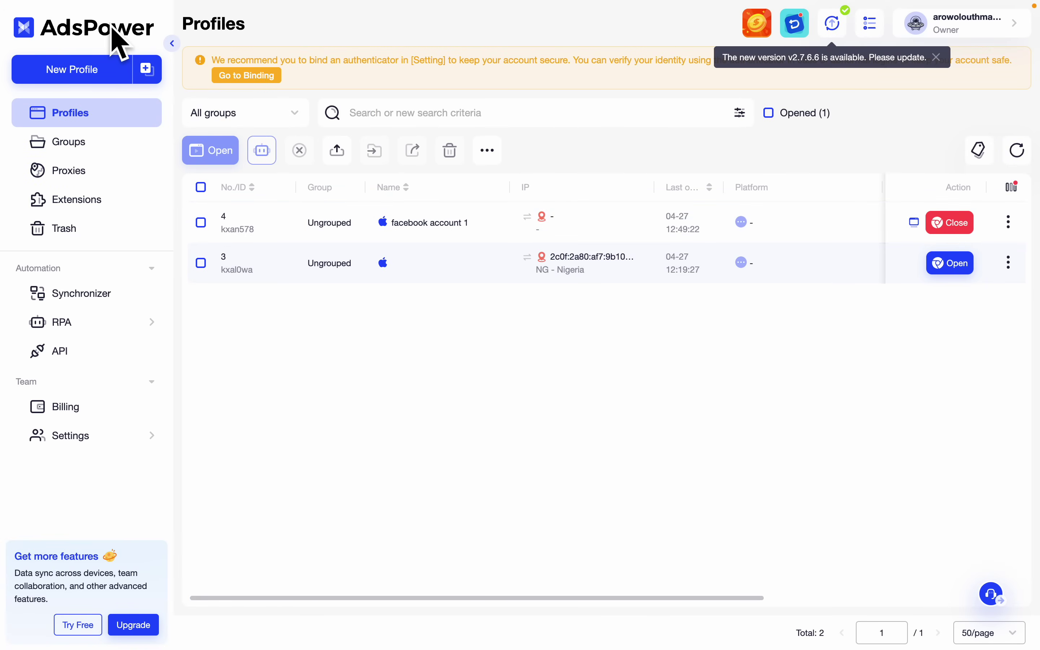
left_click(40, 27)
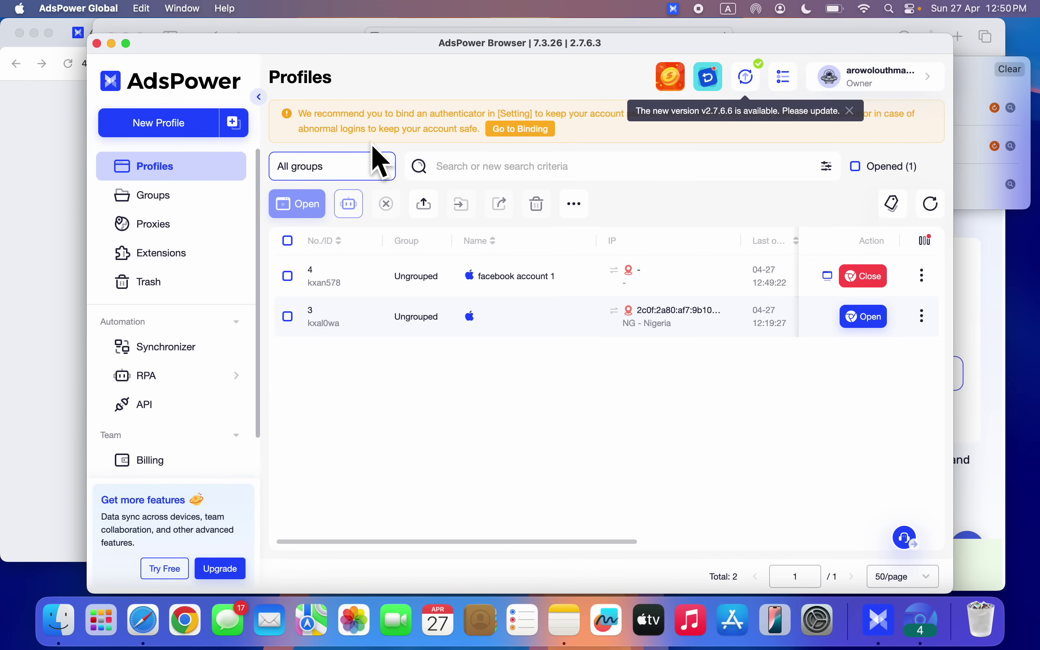
left_click(868, 319)
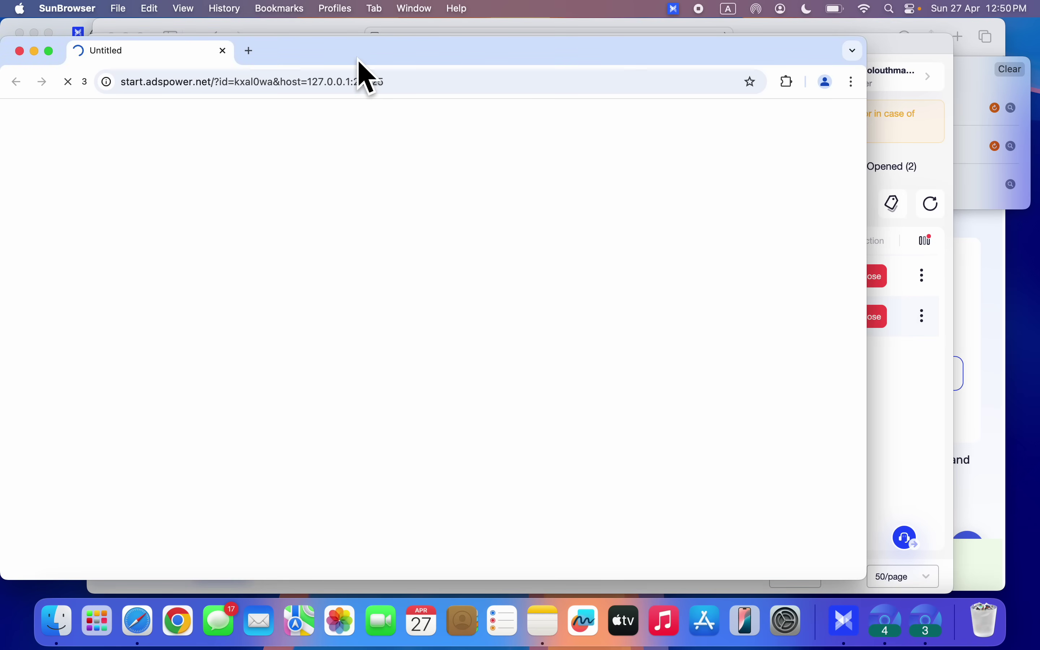
- Move profile 3's window aside and load facebook.com in a new tab
left_click_drag(346, 56, 471, 51)
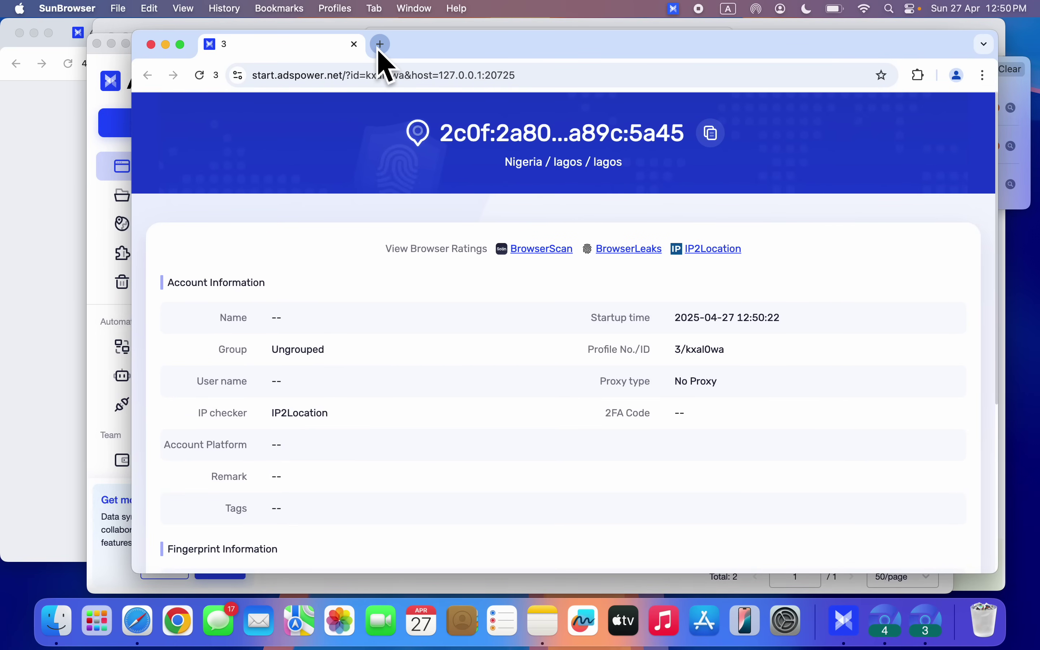
left_click(379, 50)
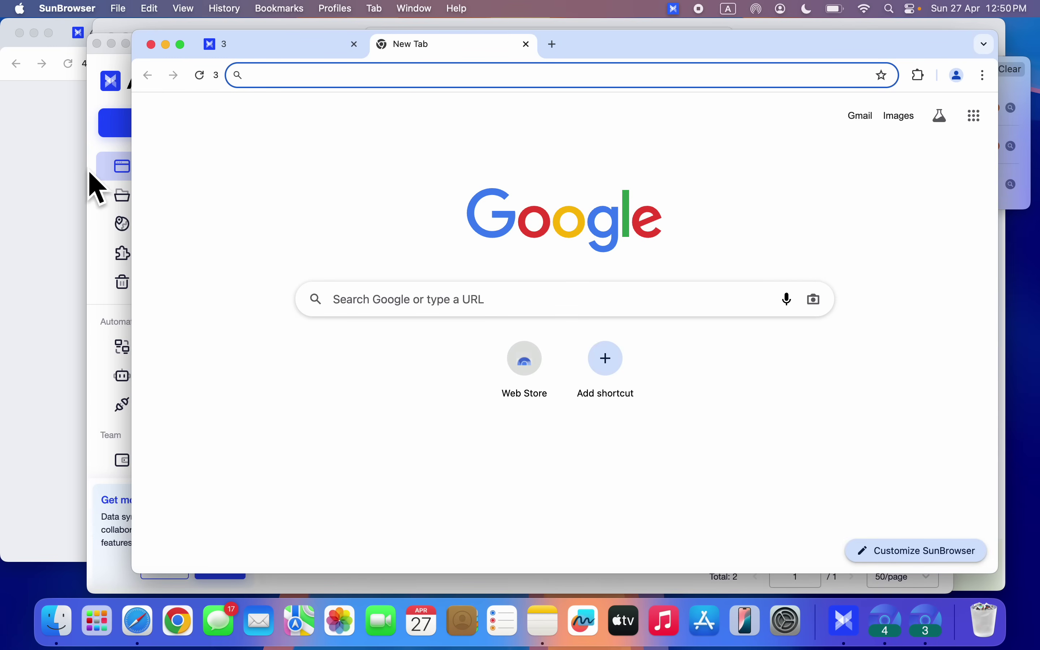
type("fac")
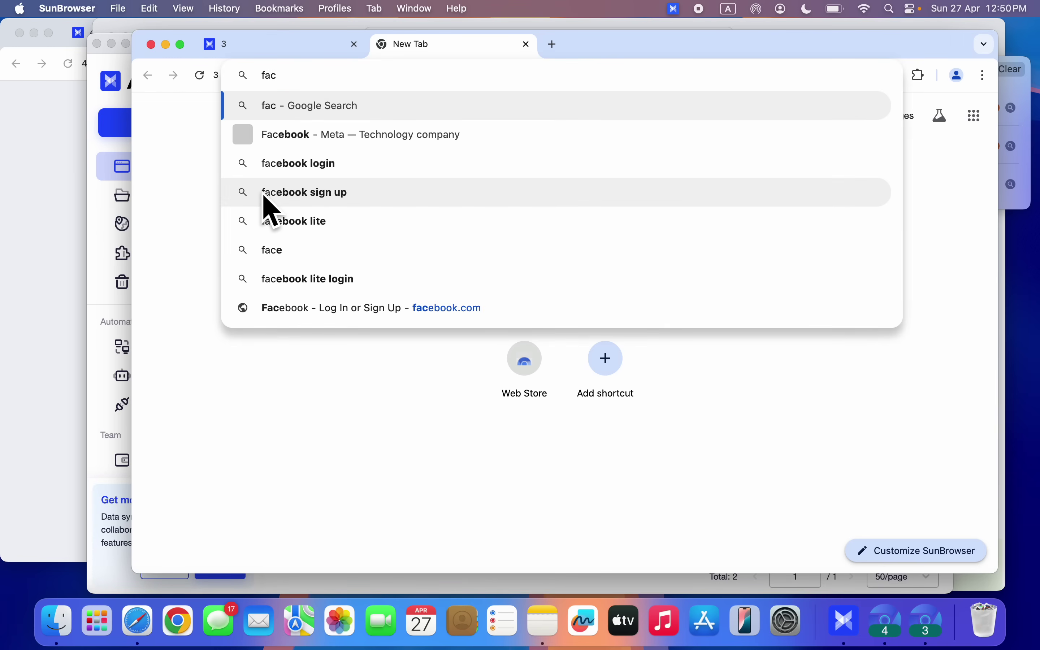
type("e")
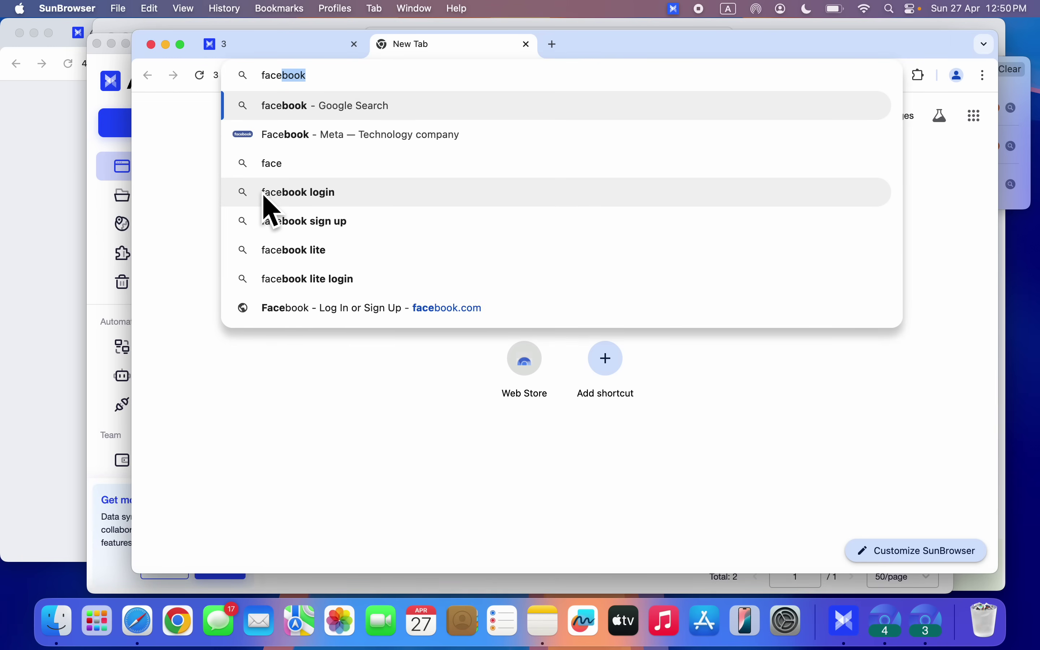
type("book.cp")
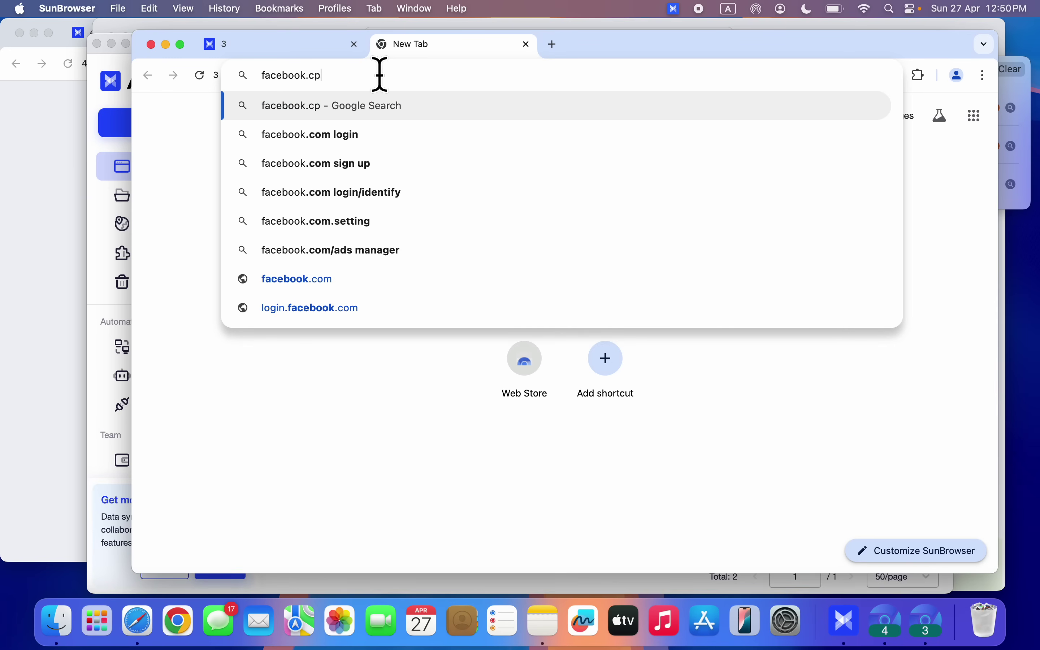
key("BackSpace")
type("om")
key("Return")
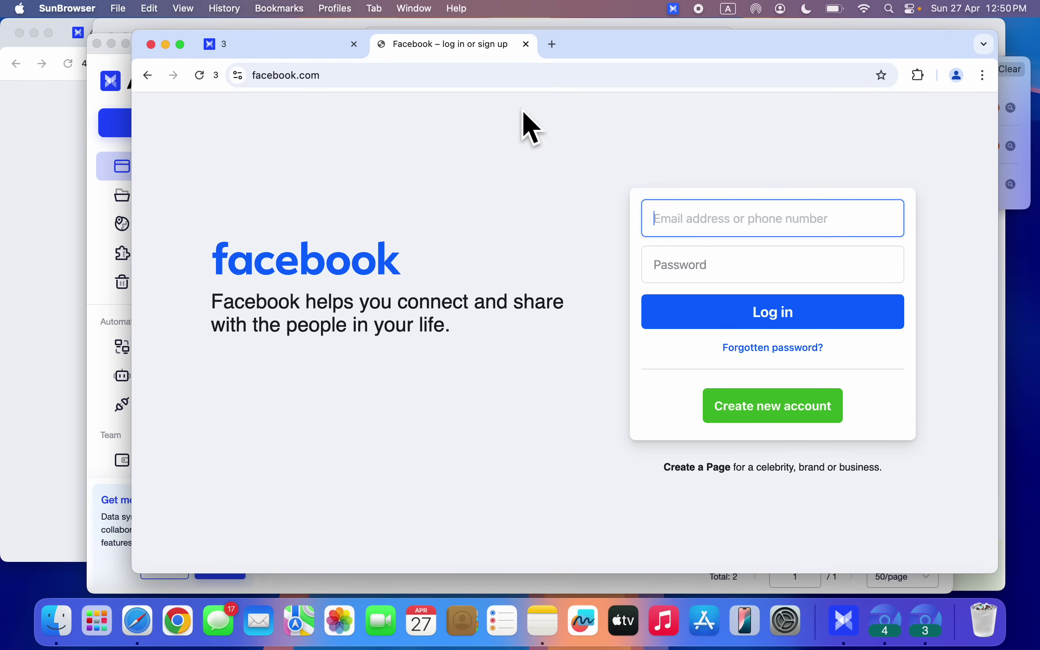
- Open another tab, abandon the instagram address, and switch between browser windows back to AdsPower
left_click(554, 44)
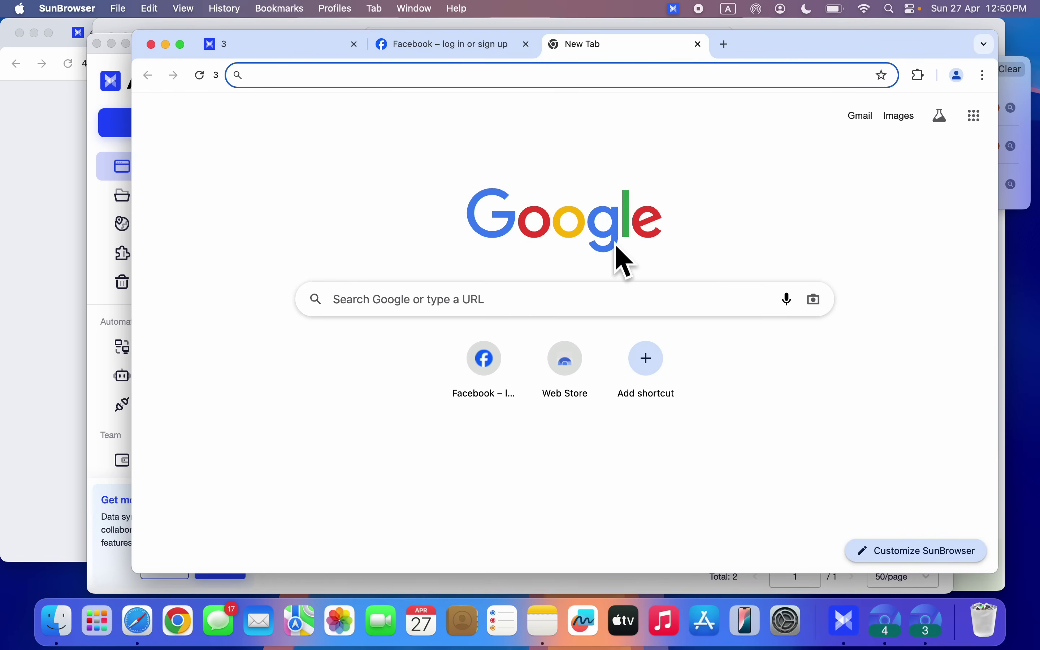
type("ins")
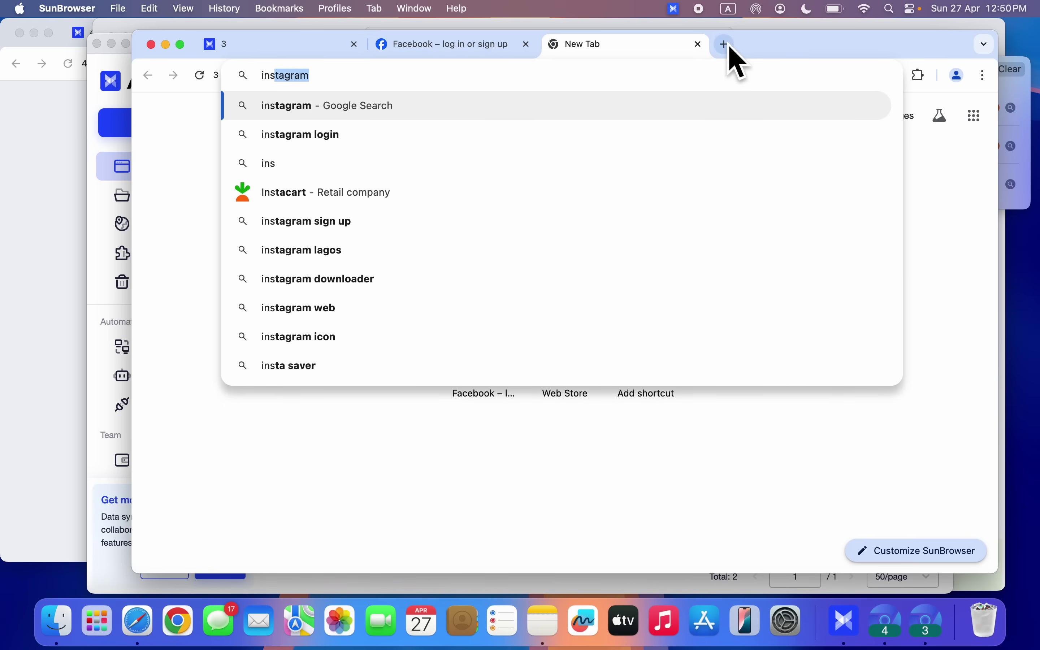
key("Escape")
key("Escape")
left_click(38, 161)
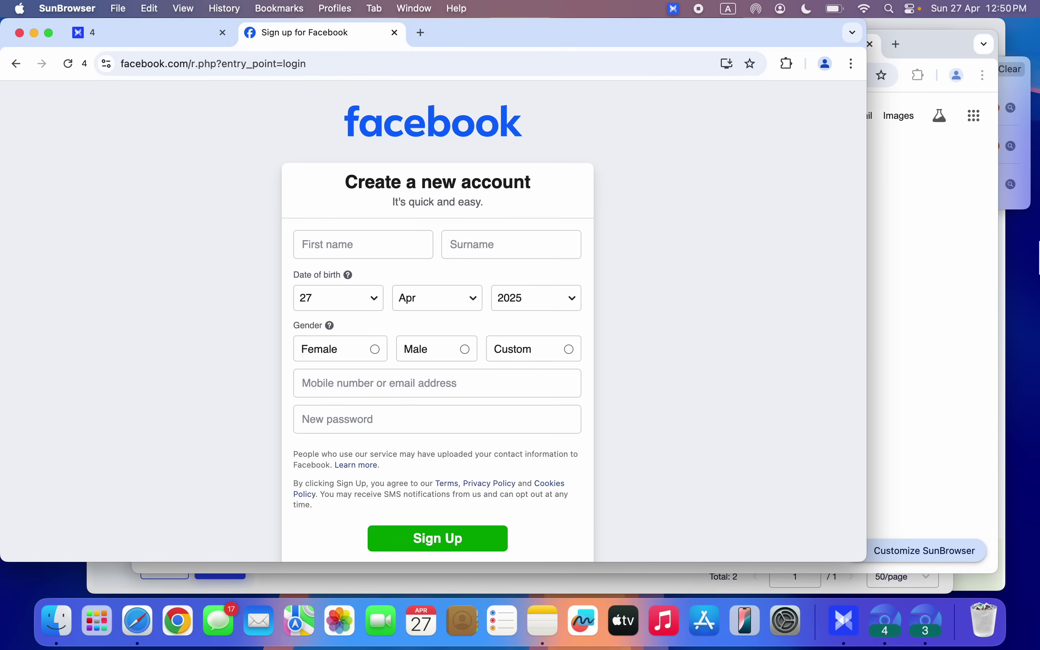
left_click(918, 267)
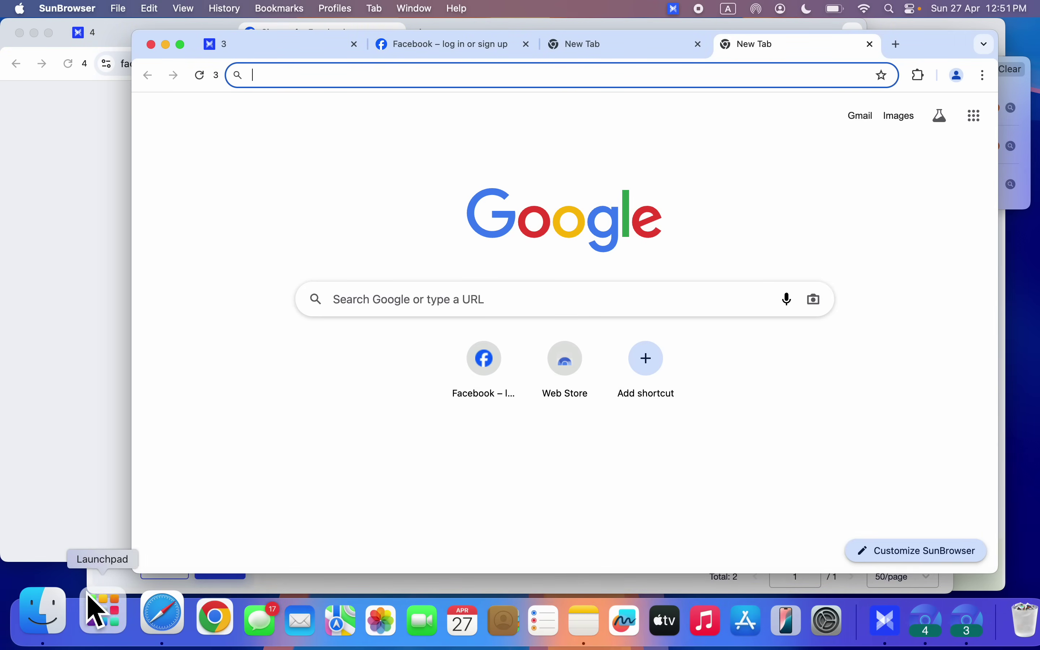
left_click(120, 578)
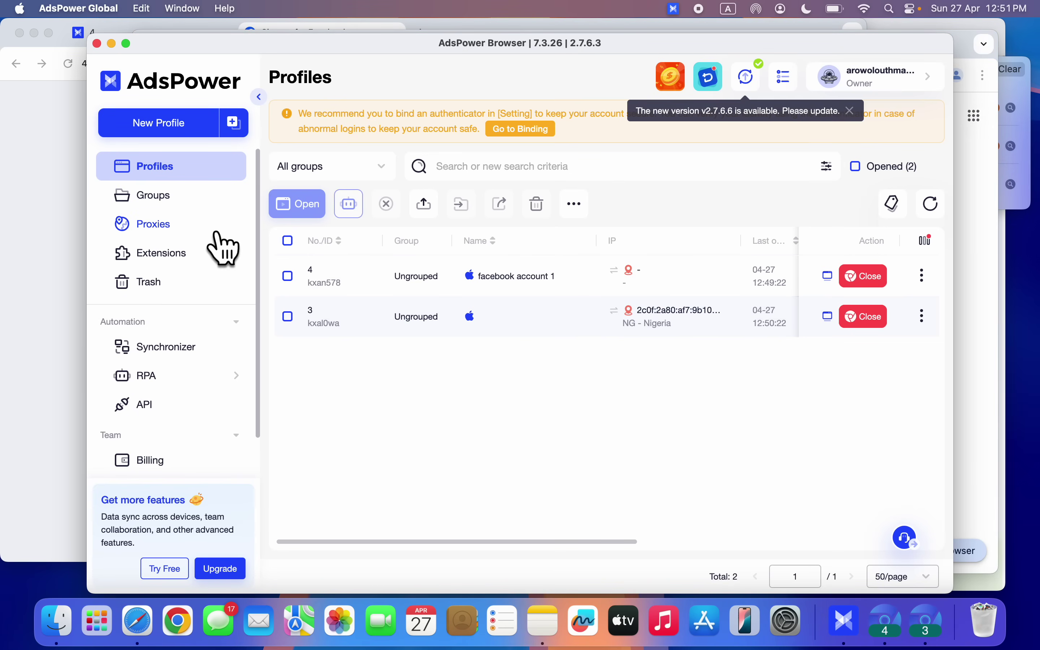
- Make AdsPower full screen and view Groups, where only Ungrouped holds 2 profiles
left_click(126, 44)
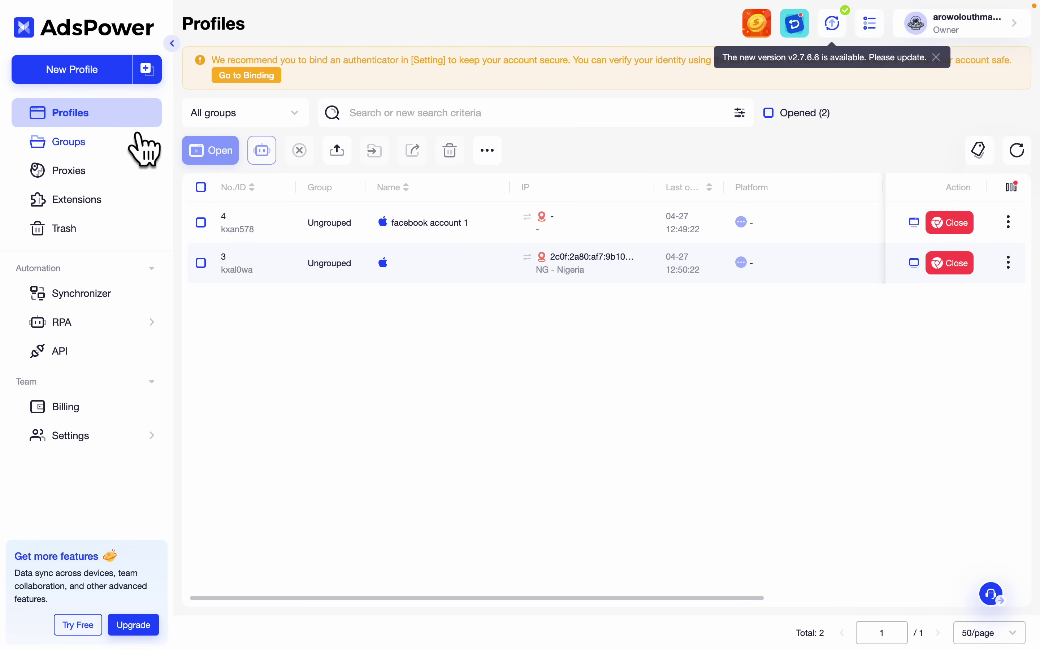
left_click(121, 144)
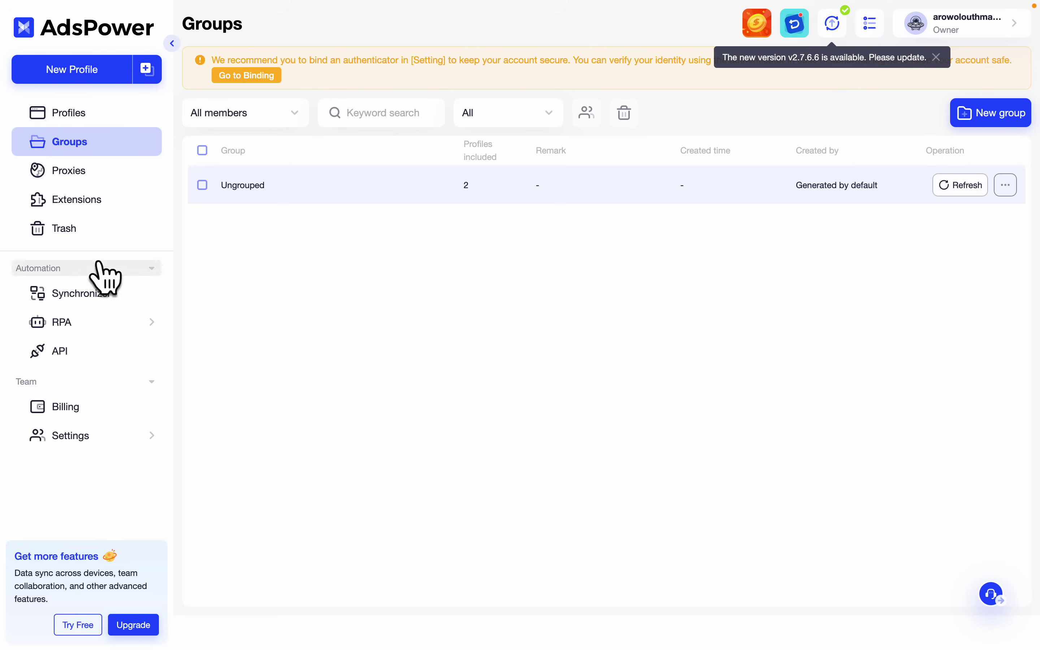
- Check the empty Proxies list, then view Trash with two deleted profiles including 'facebook account 1'
left_click(84, 171)
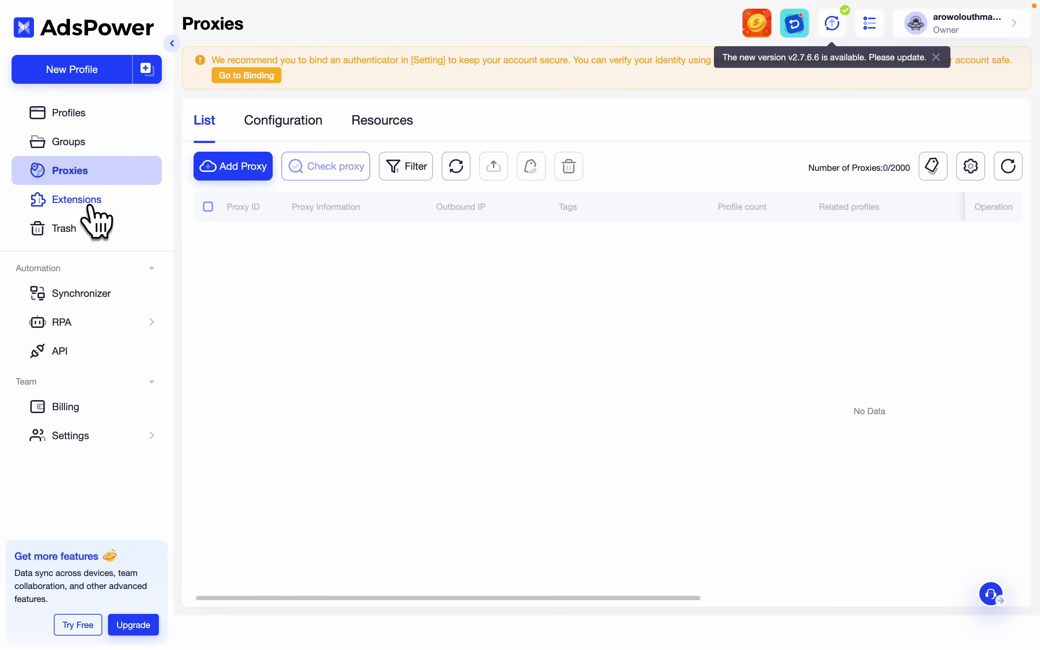
left_click(85, 227)
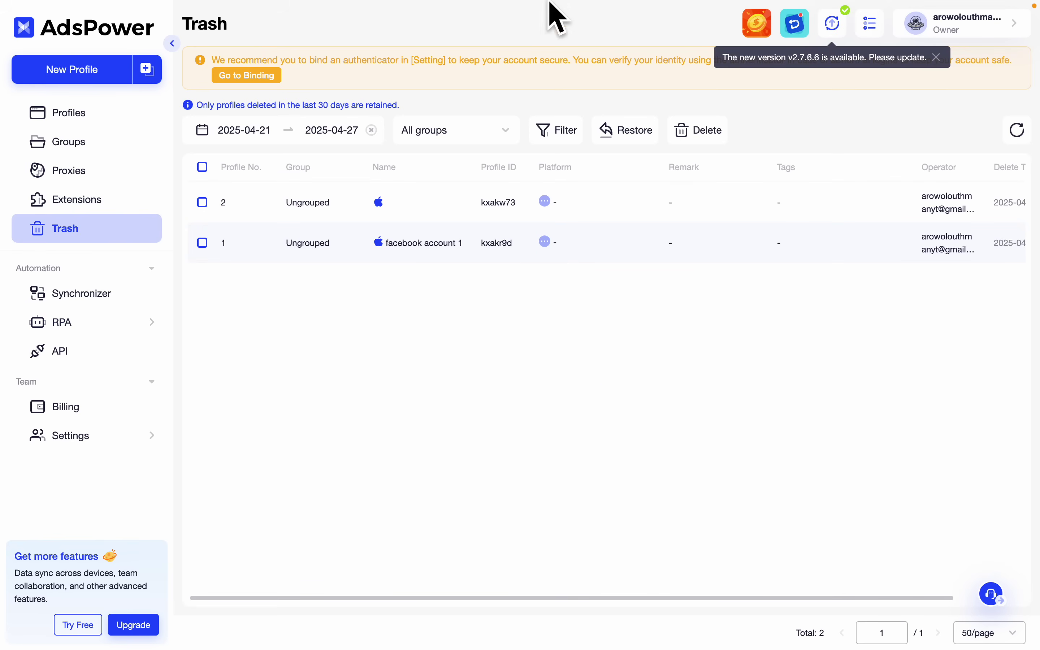
- Select deleted 'facebook account 1' in Trash, then view Billing: $0.00 wallet, 100 energy, 2/5 profiles
left_click(203, 243)
mouse_move(684, 144)
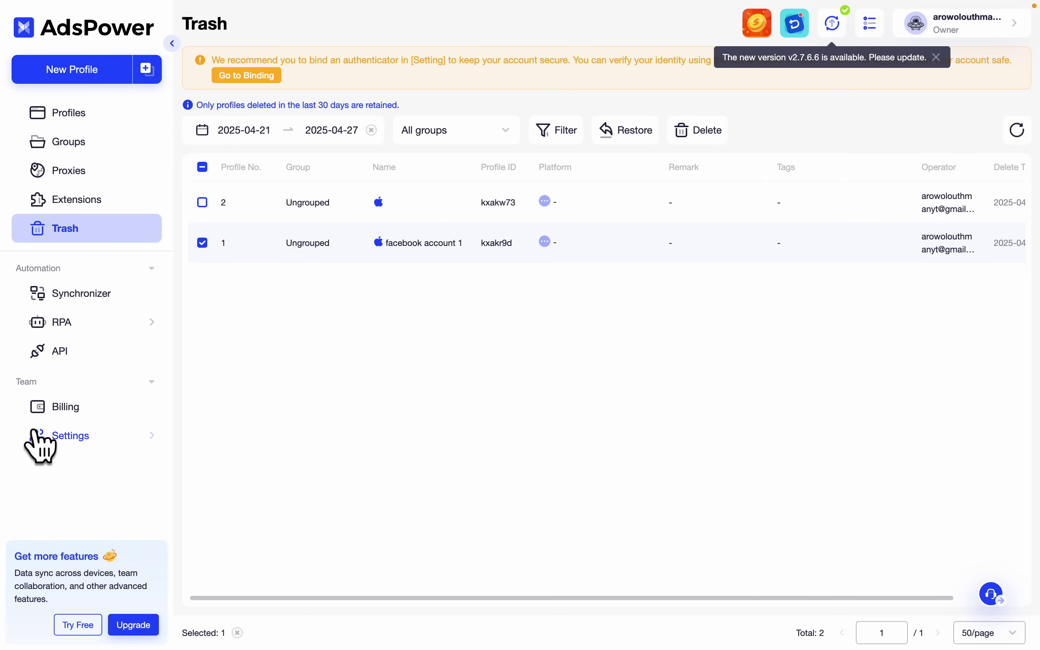
left_click(39, 408)
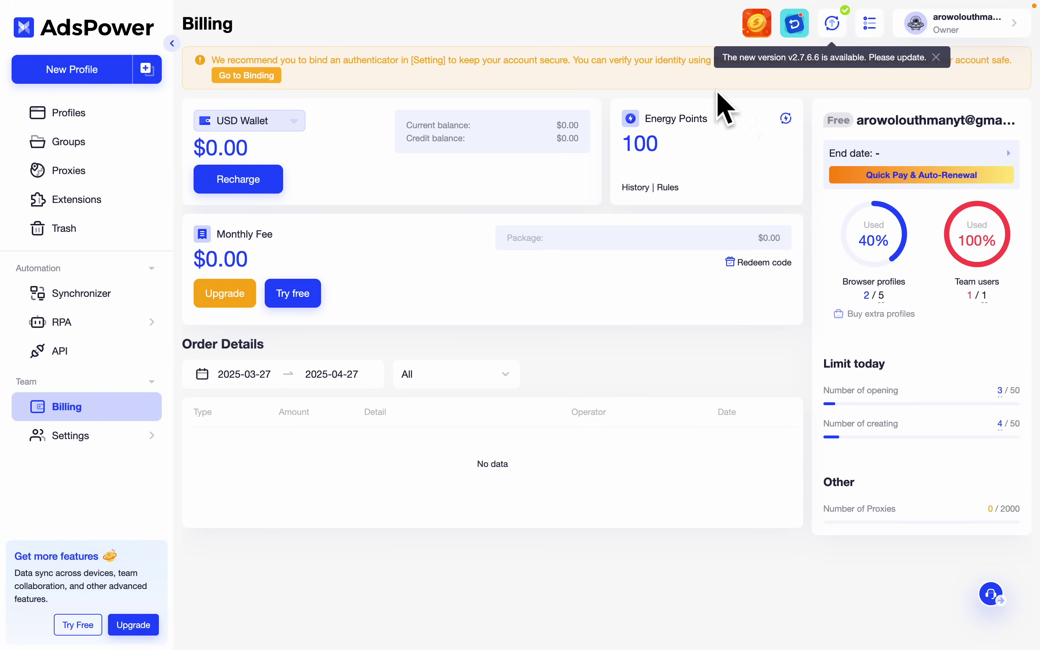
- Expand Settings to Members, Action Logs and Global Settings, and show the account menu with Notification and Themes
left_click(96, 437)
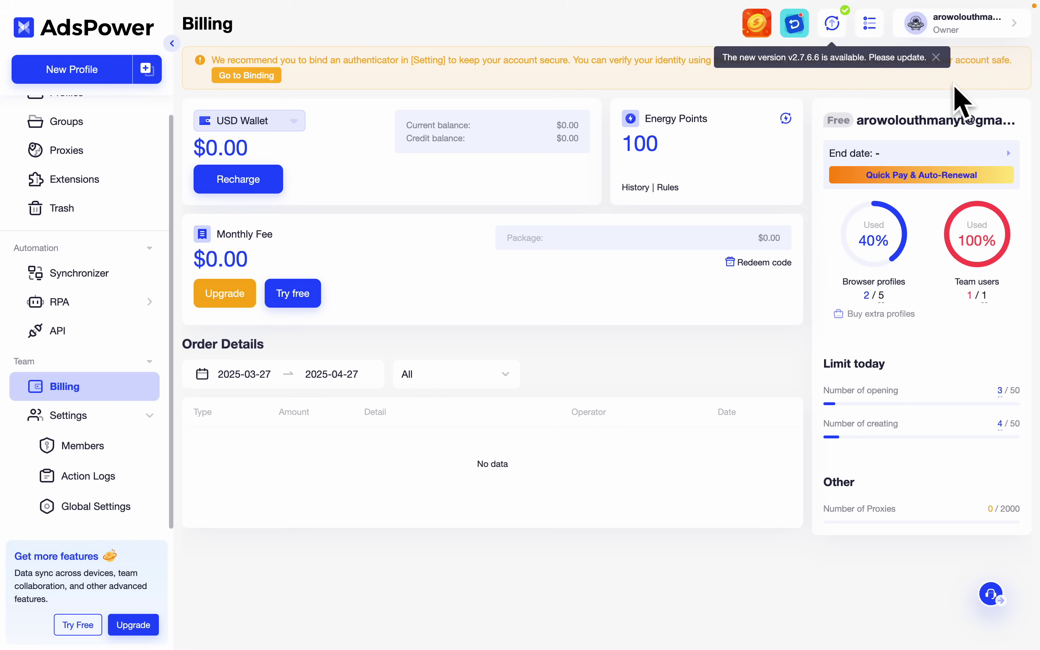
left_click(968, 24)
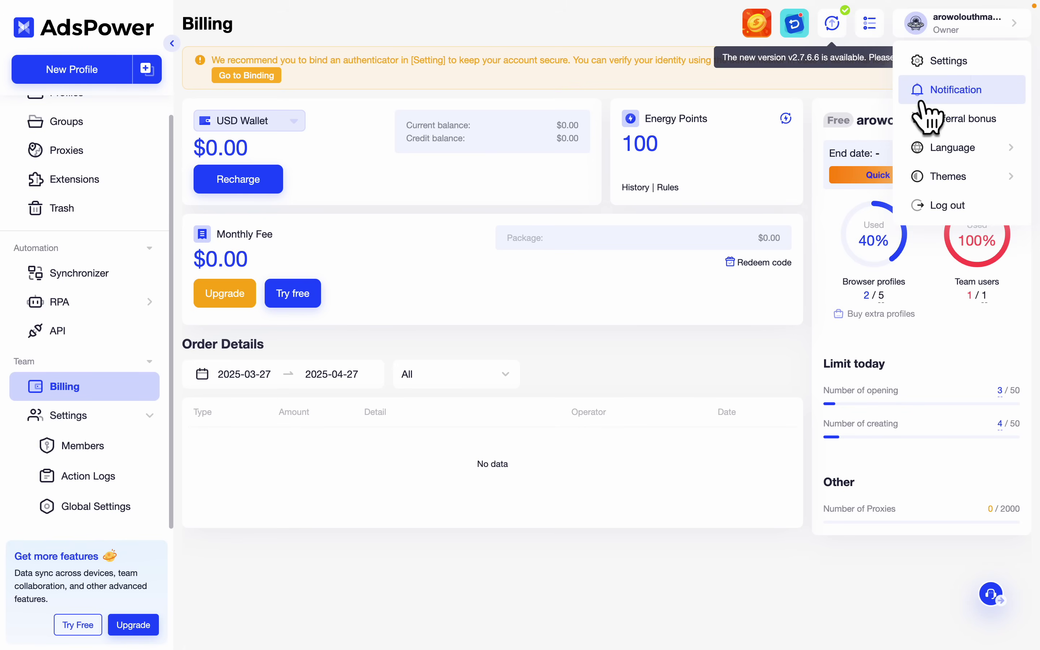